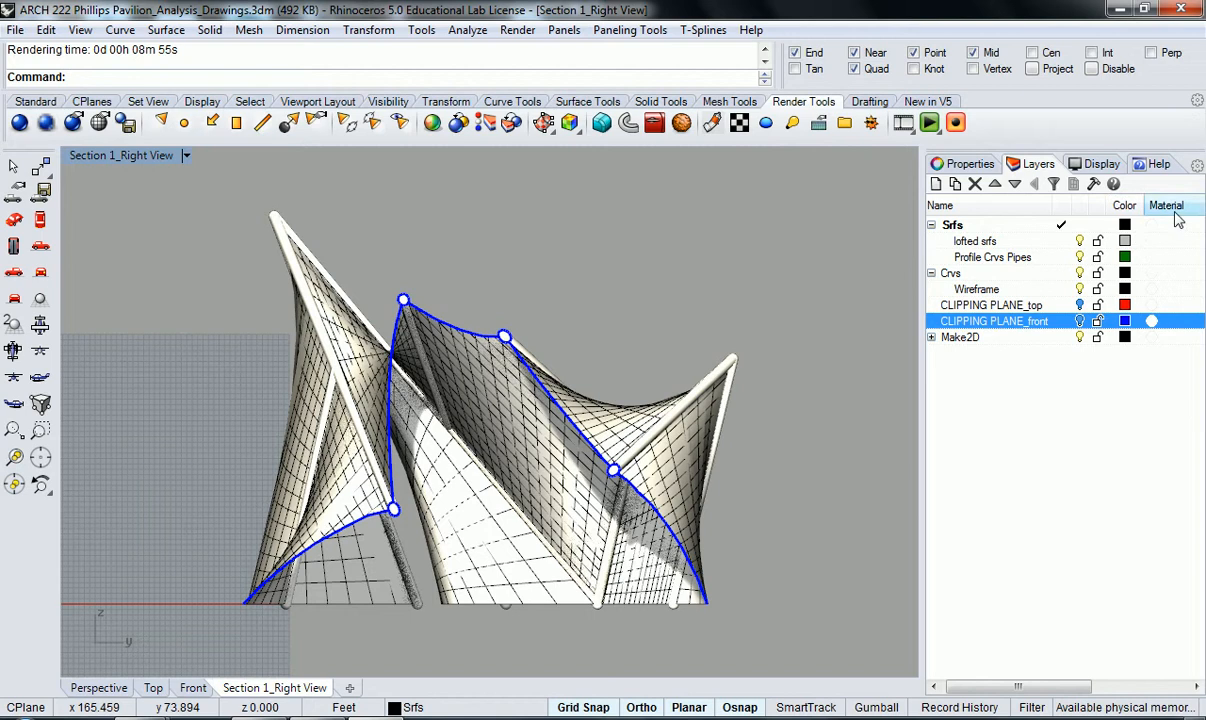
Step: Toggle the visibility of the Profile Crvs Pipes layer off and on to identify its geometry in the model
drag(1050, 204, 924, 206)
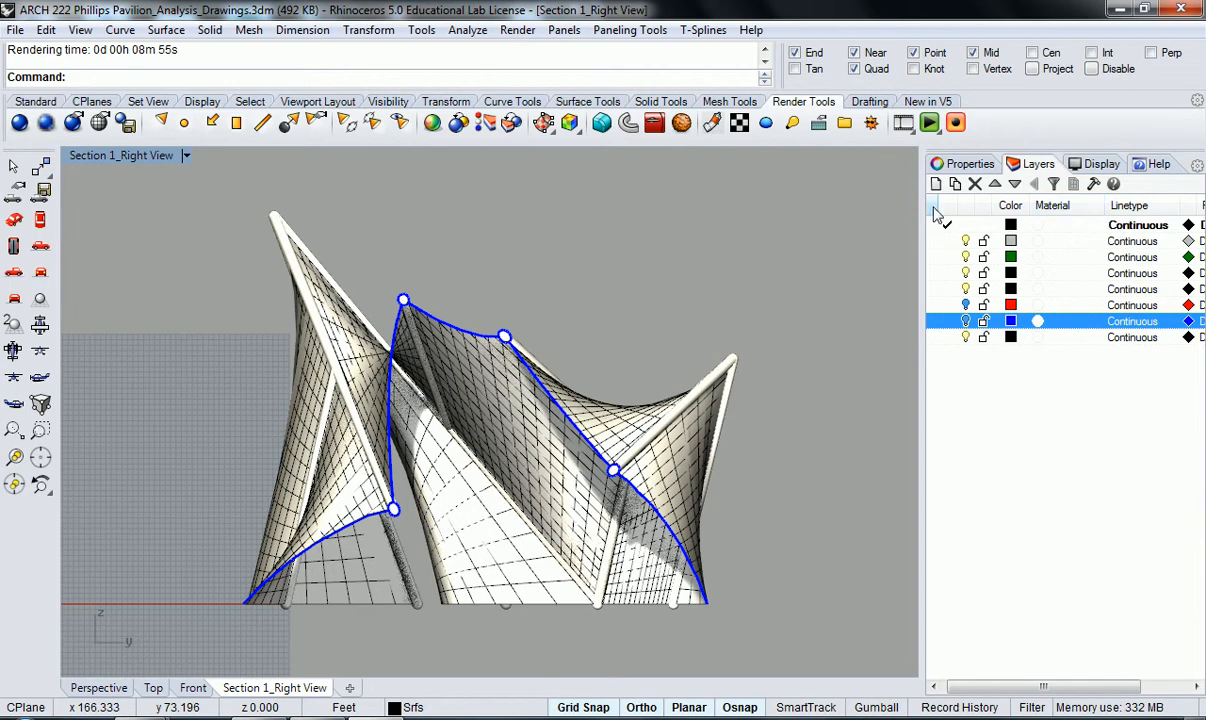
drag(929, 205, 1050, 204)
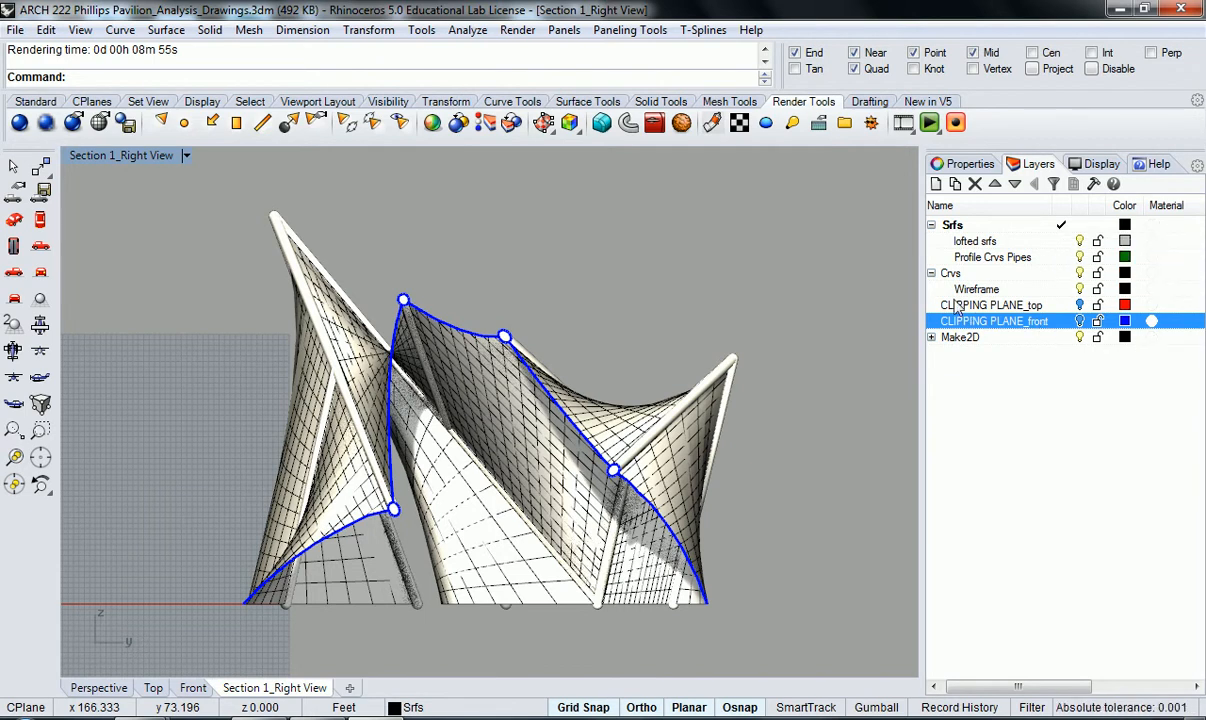
click(1077, 257)
click(1079, 257)
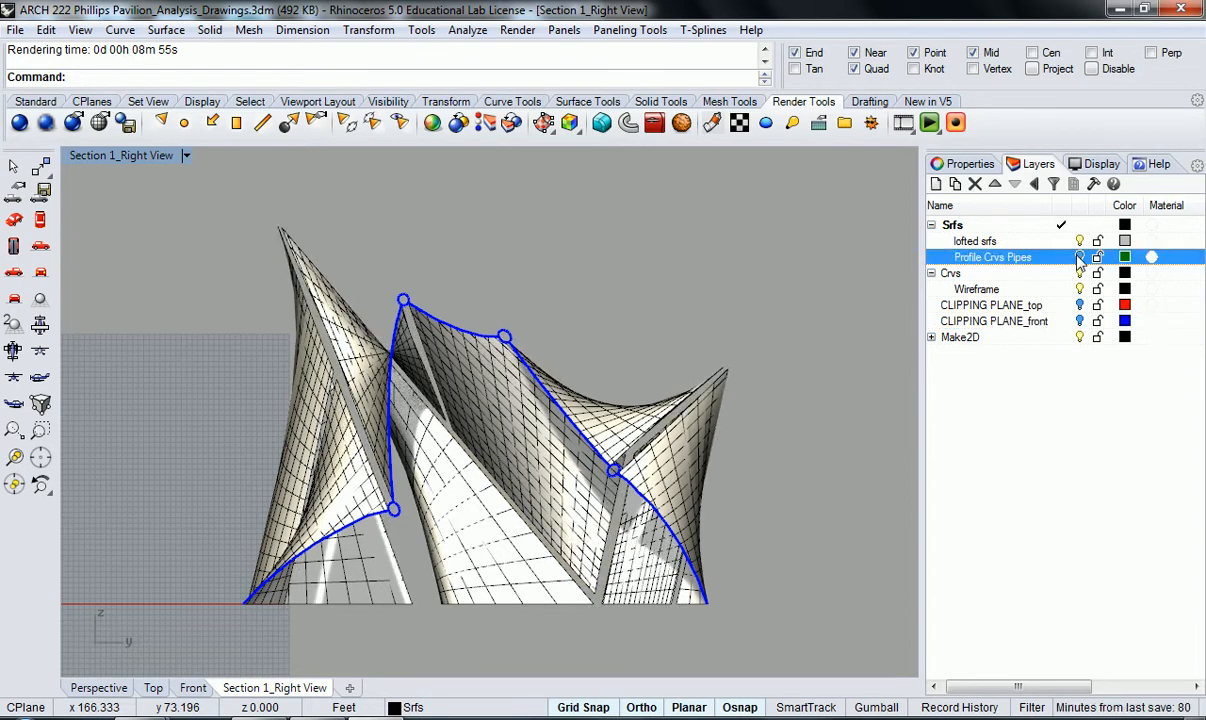
click(1079, 257)
click(1079, 257)
click(1079, 257)
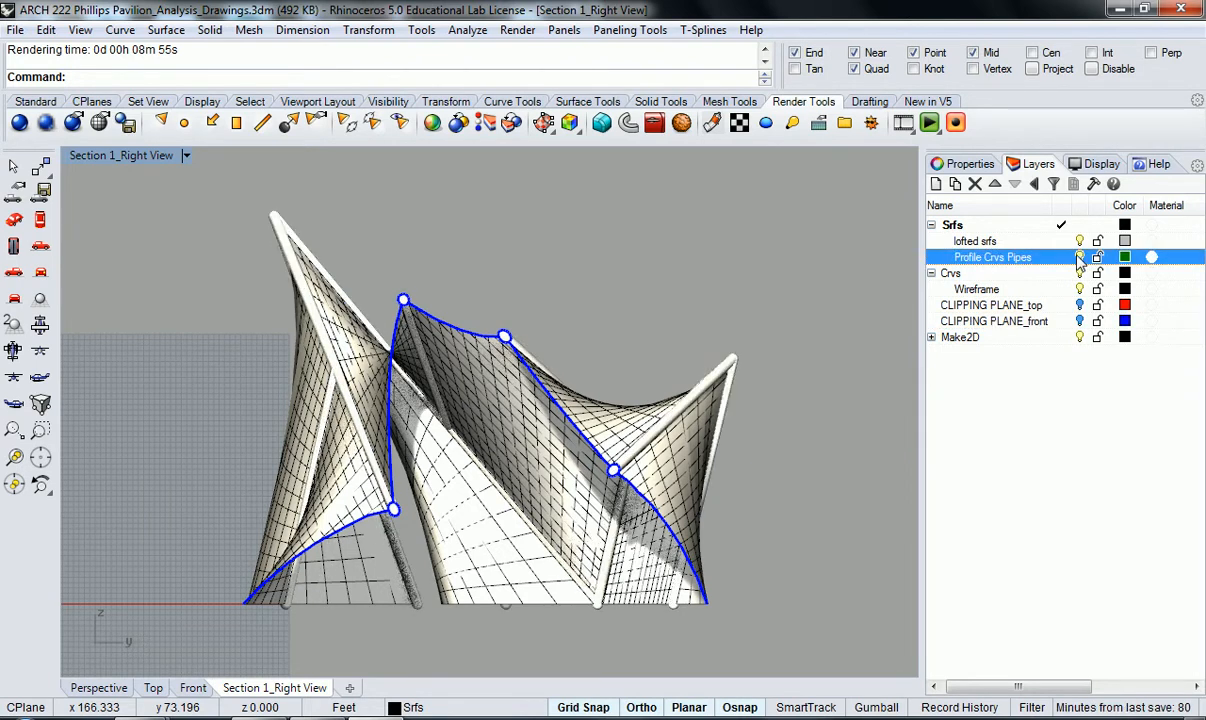
Step: Open the layer material of Profile Crvs Pipes and set its color to light gray with RGB 230, 230, 230
click(1152, 258)
drag(603, 198, 733, 200)
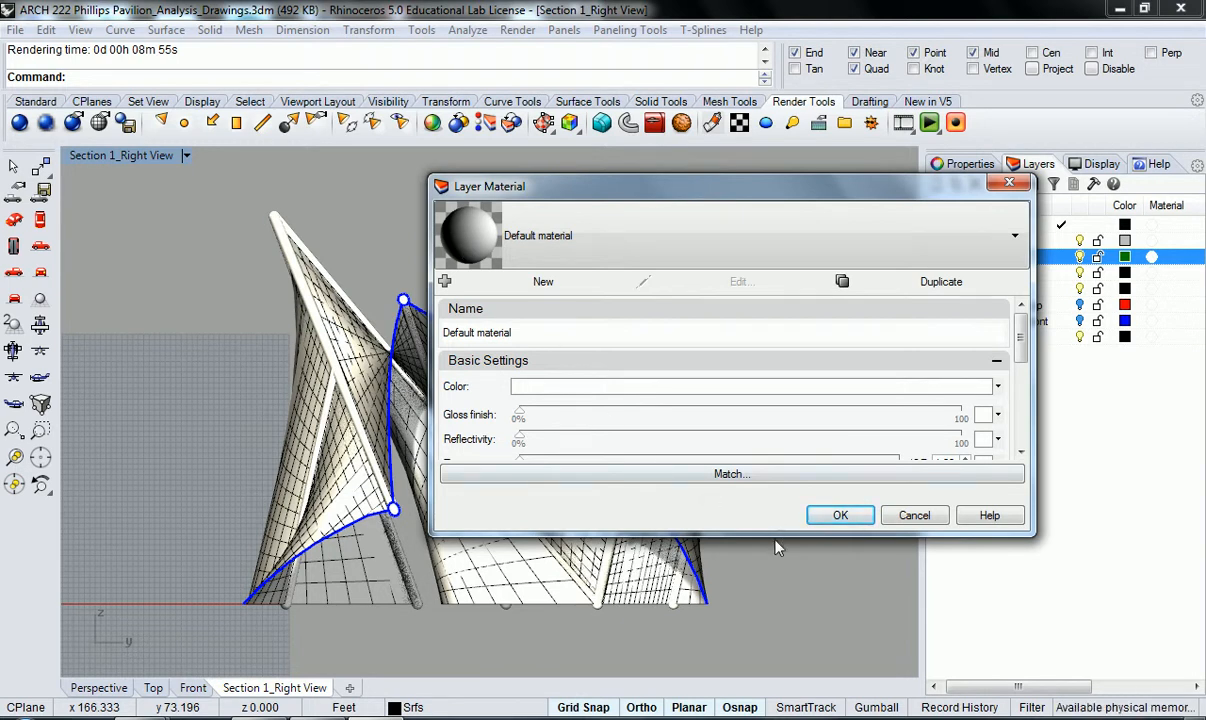
drag(773, 537, 765, 610)
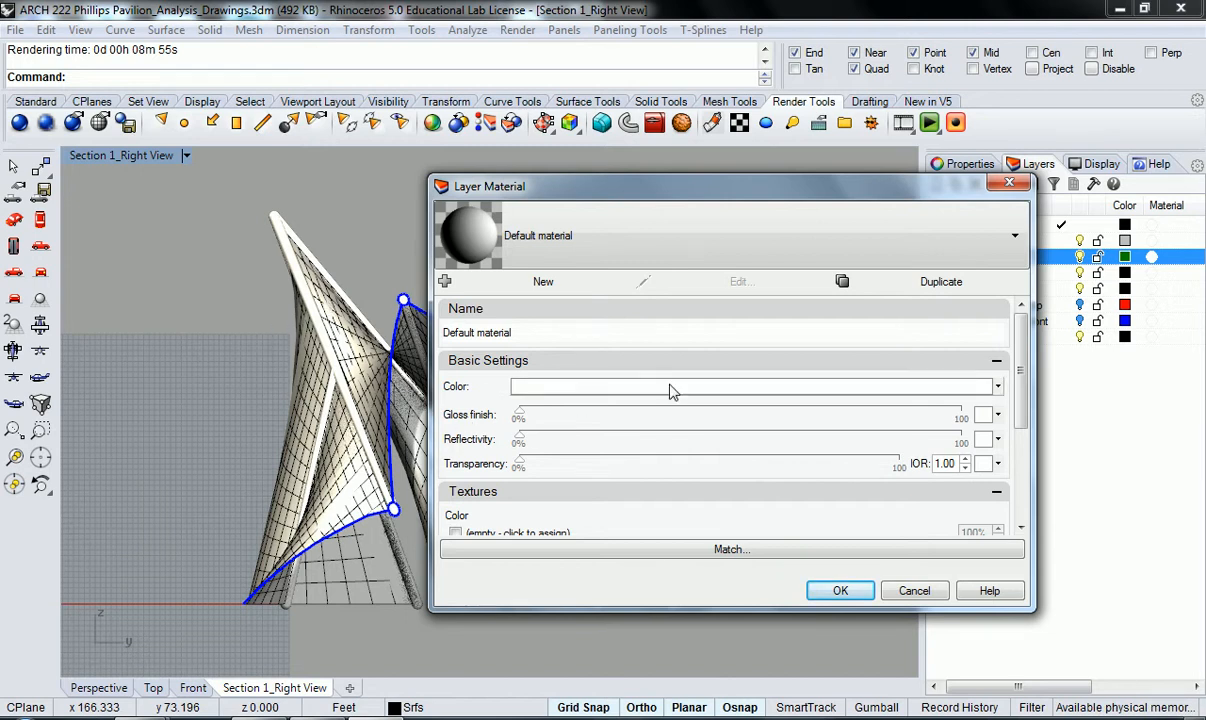
click(997, 386)
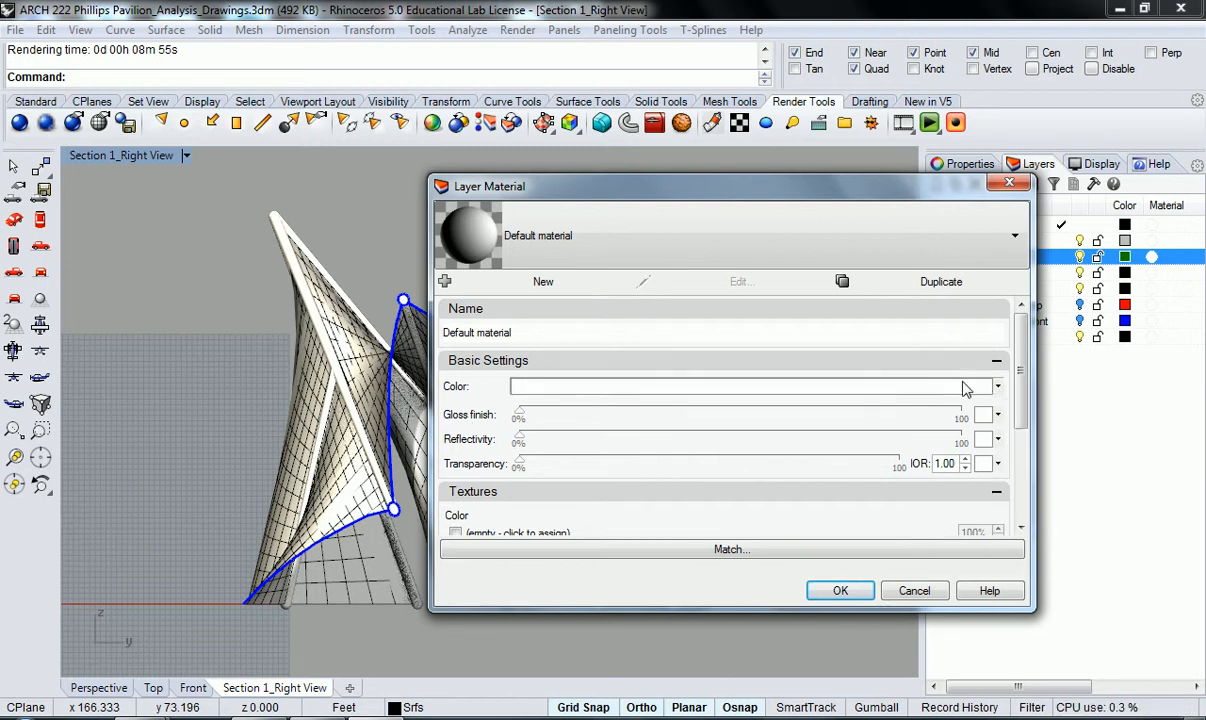
click(963, 390)
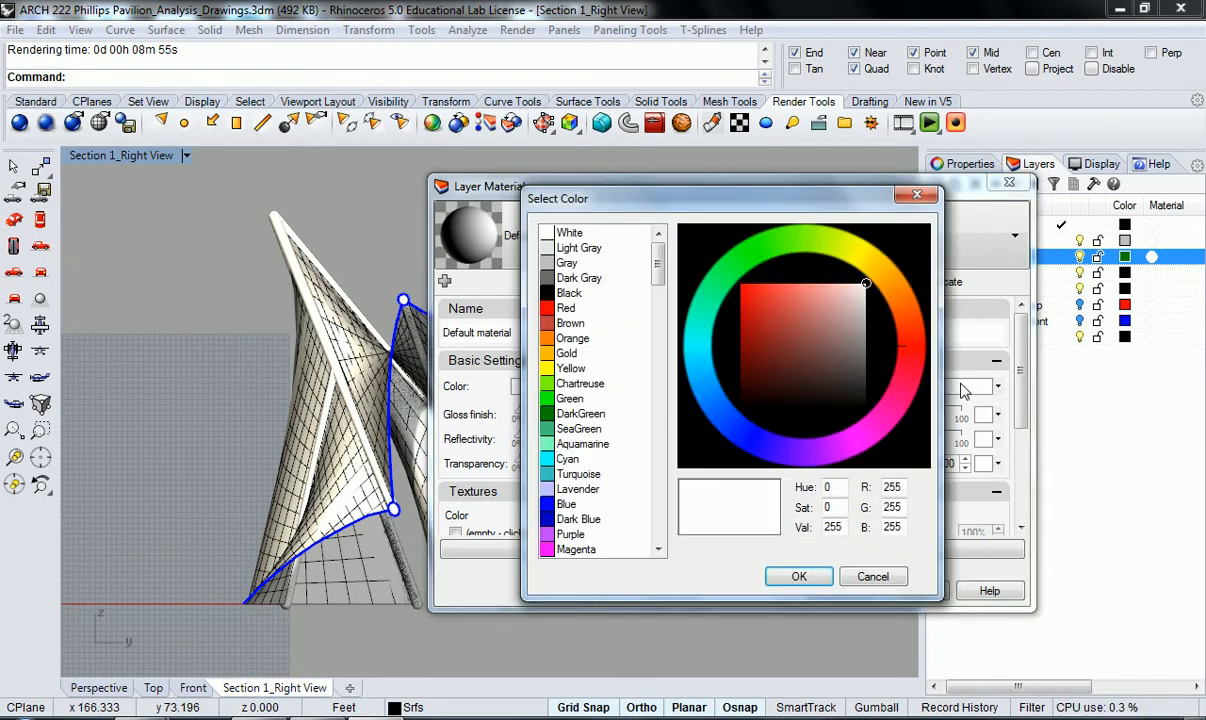
click(578, 247)
drag(865, 295, 872, 300)
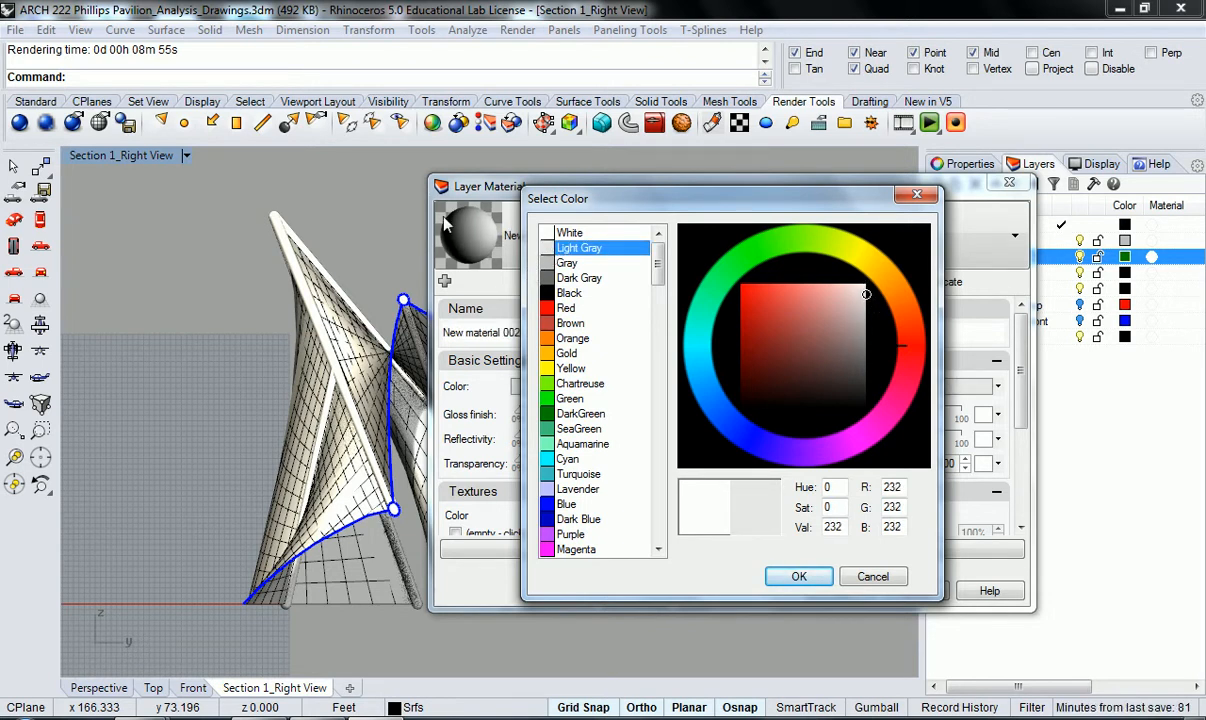
click(549, 250)
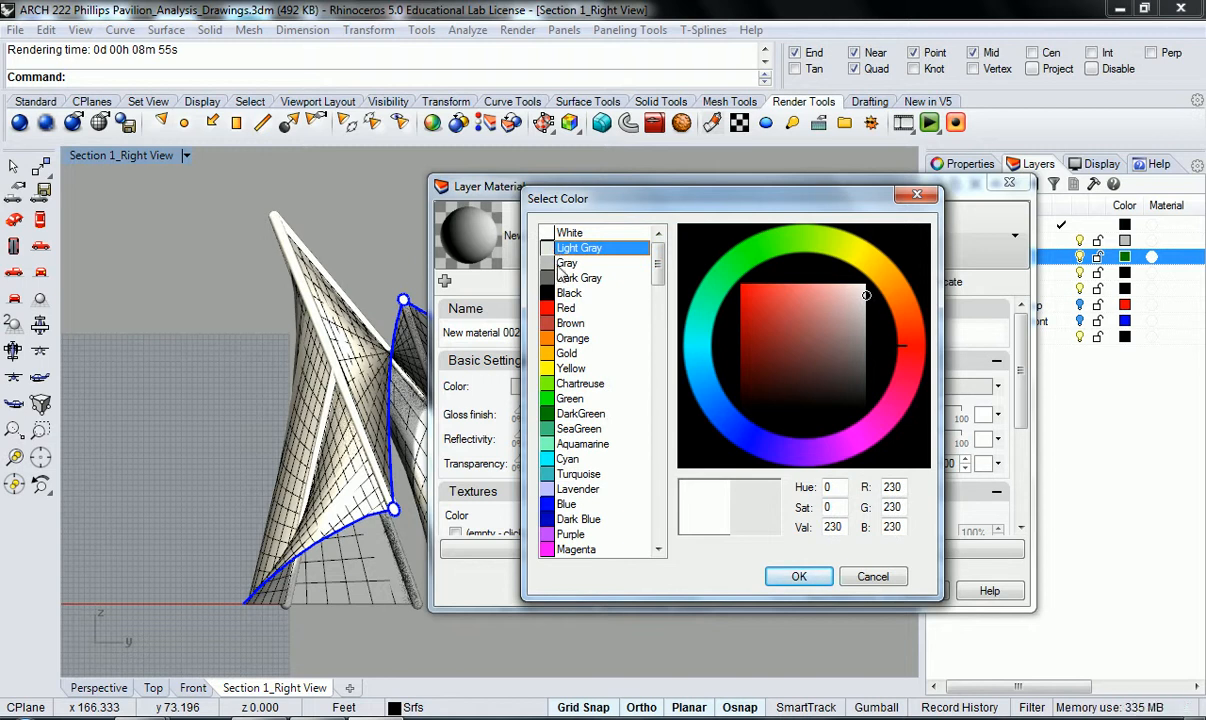
click(797, 577)
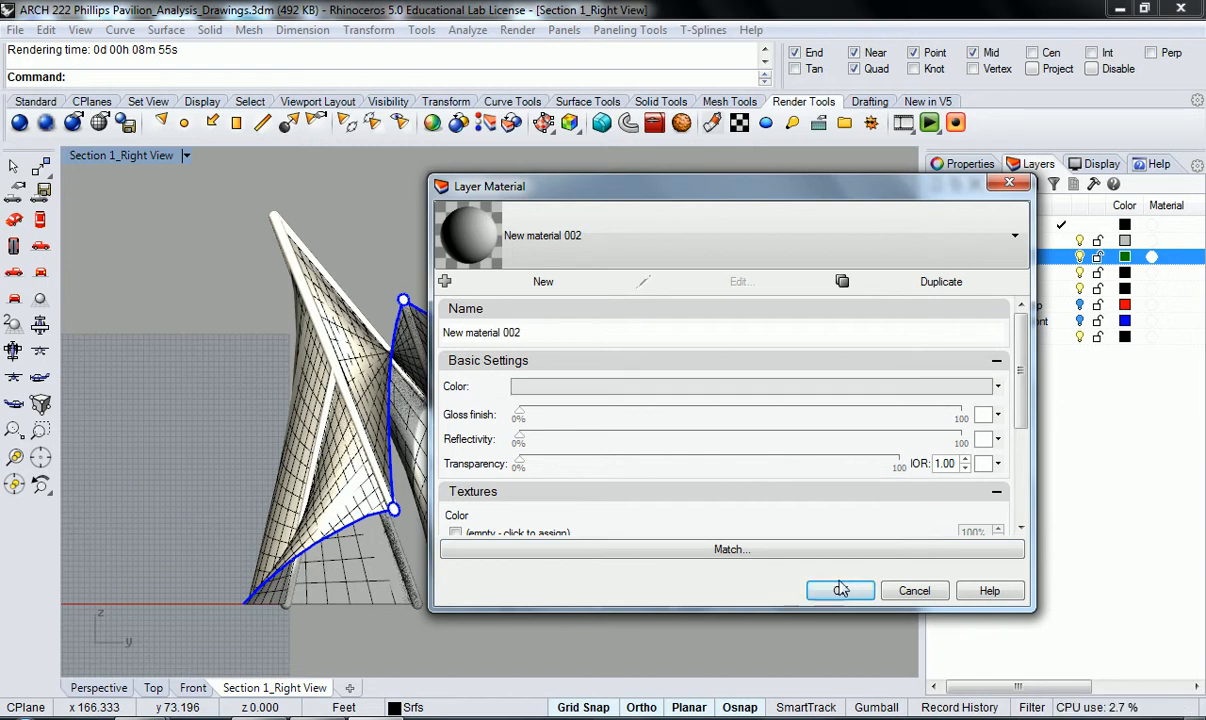
Step: Try higher transparency levels on the material, return transparency to 0%, and set reflectivity to 30%
drag(791, 610, 790, 676)
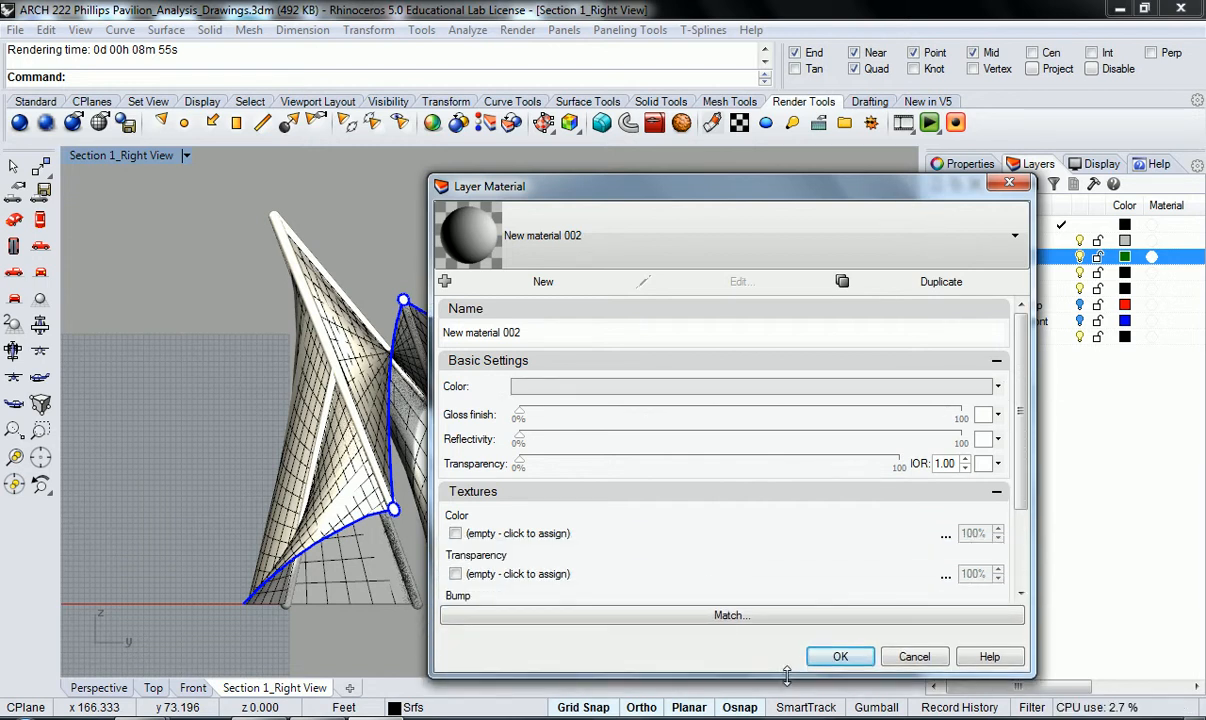
scroll(1022, 367, down, 2)
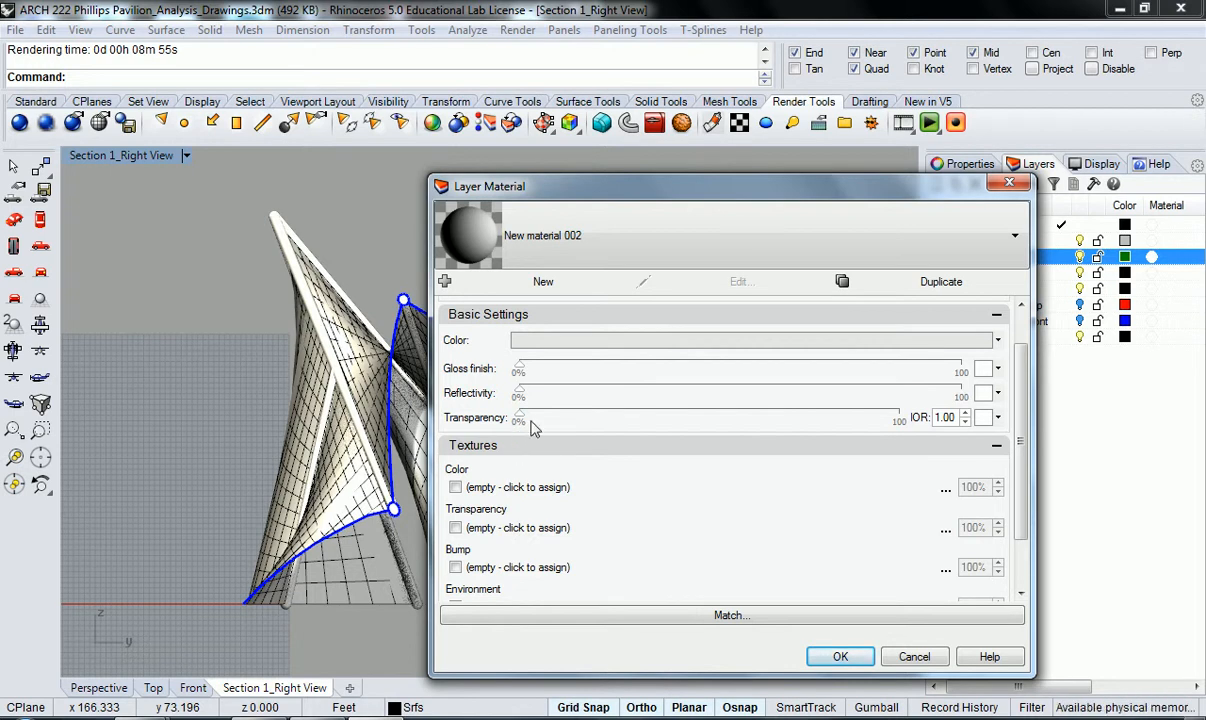
drag(519, 417, 689, 420)
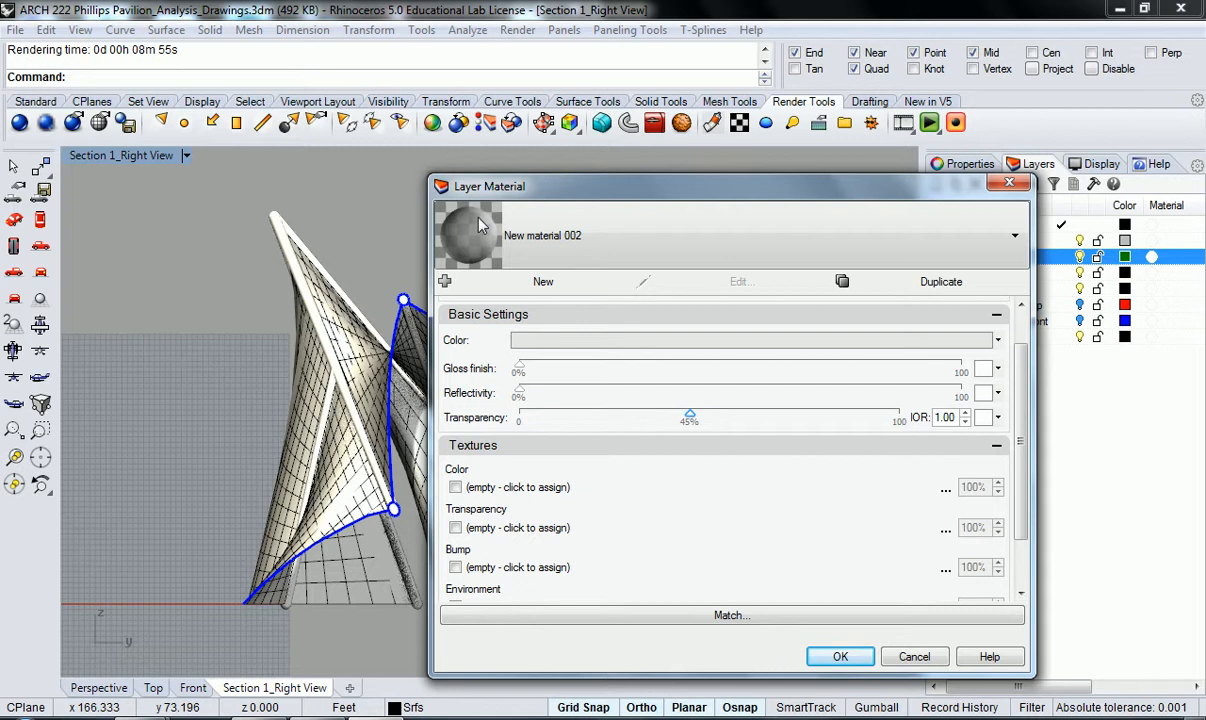
drag(690, 418, 735, 420)
drag(520, 393, 635, 399)
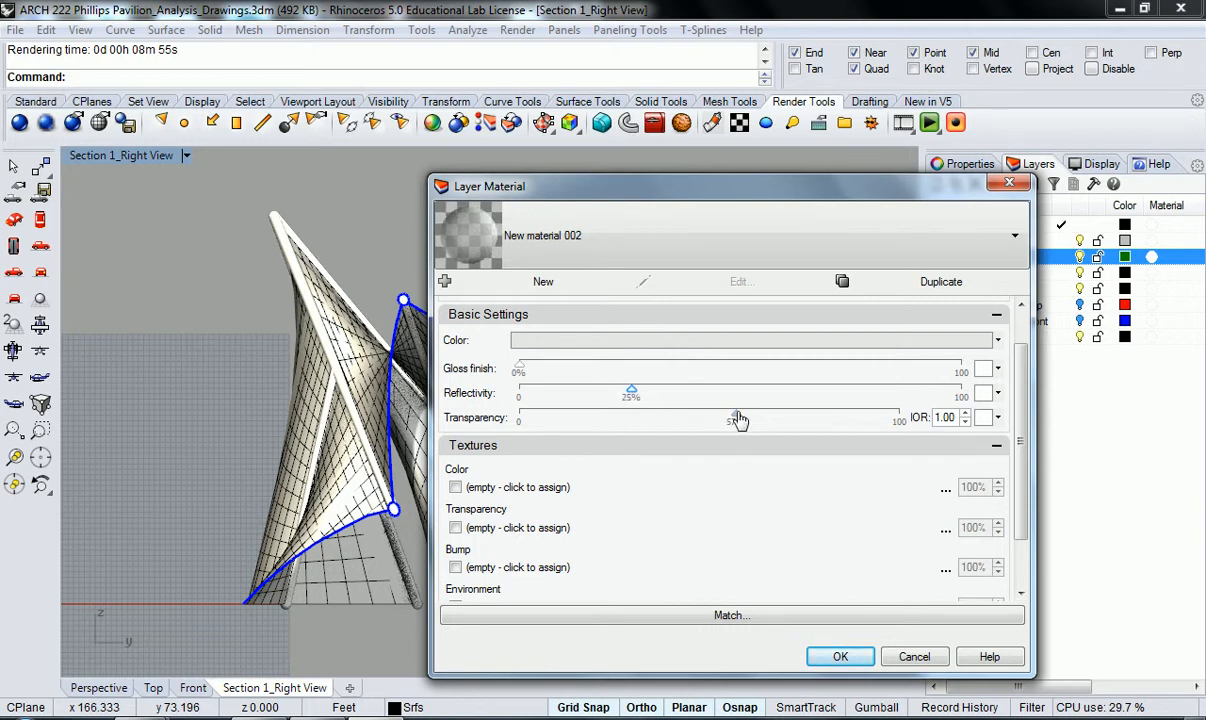
drag(738, 421, 497, 420)
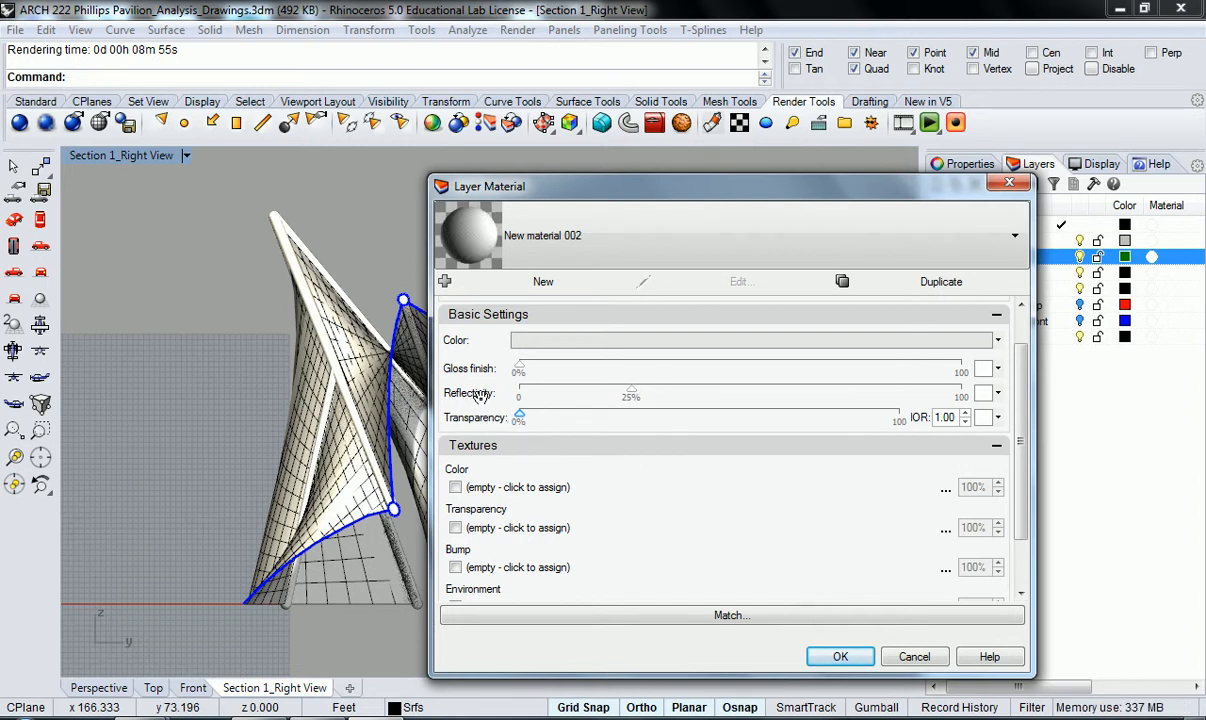
drag(633, 393, 656, 397)
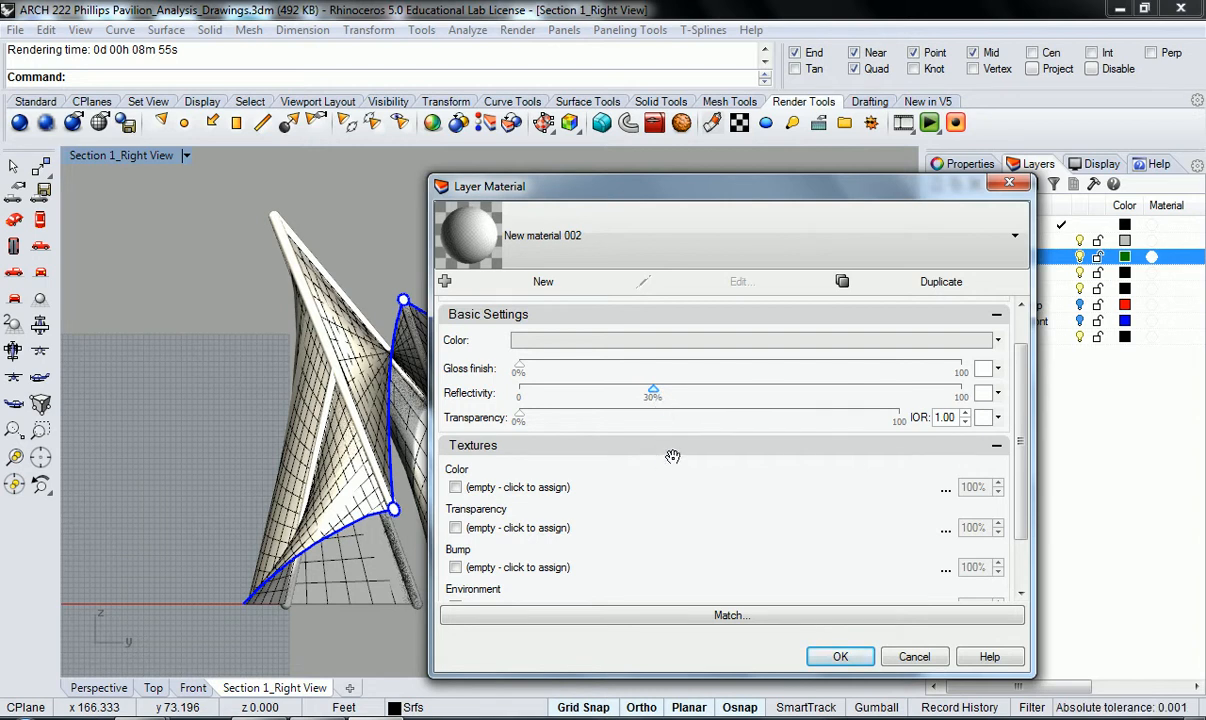
Step: Rename the layer material as Steel
drag(1022, 393, 996, 352)
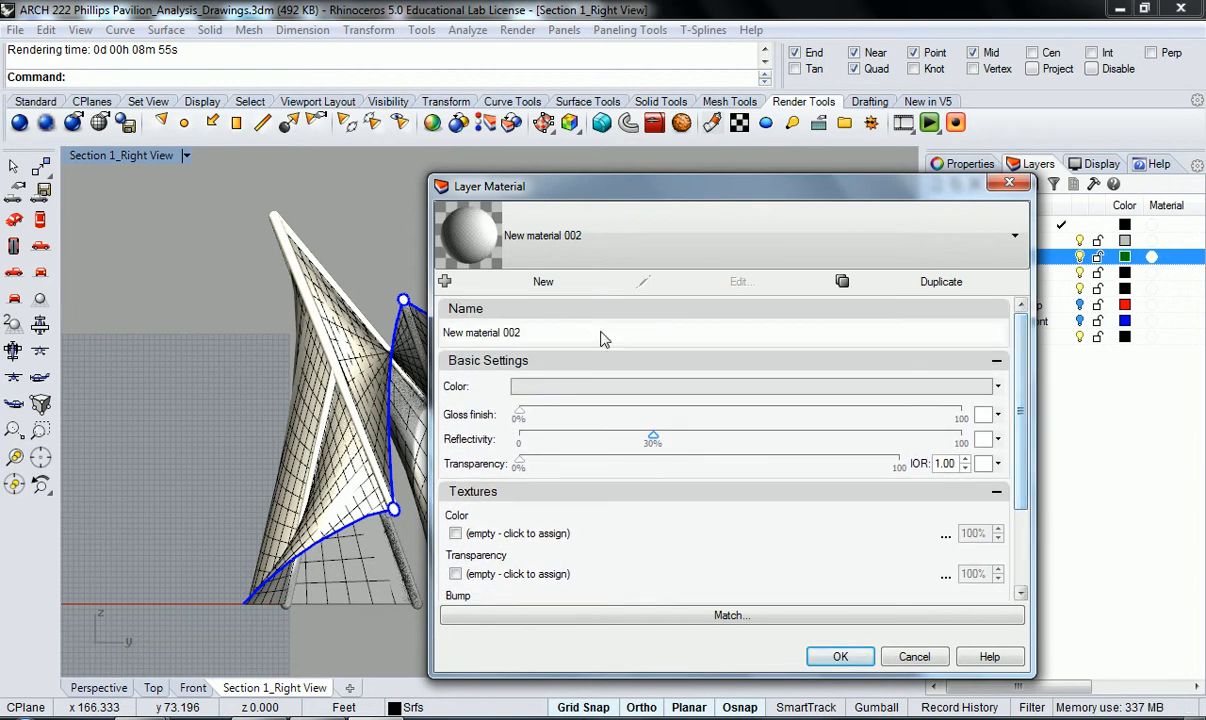
drag(521, 332, 444, 345)
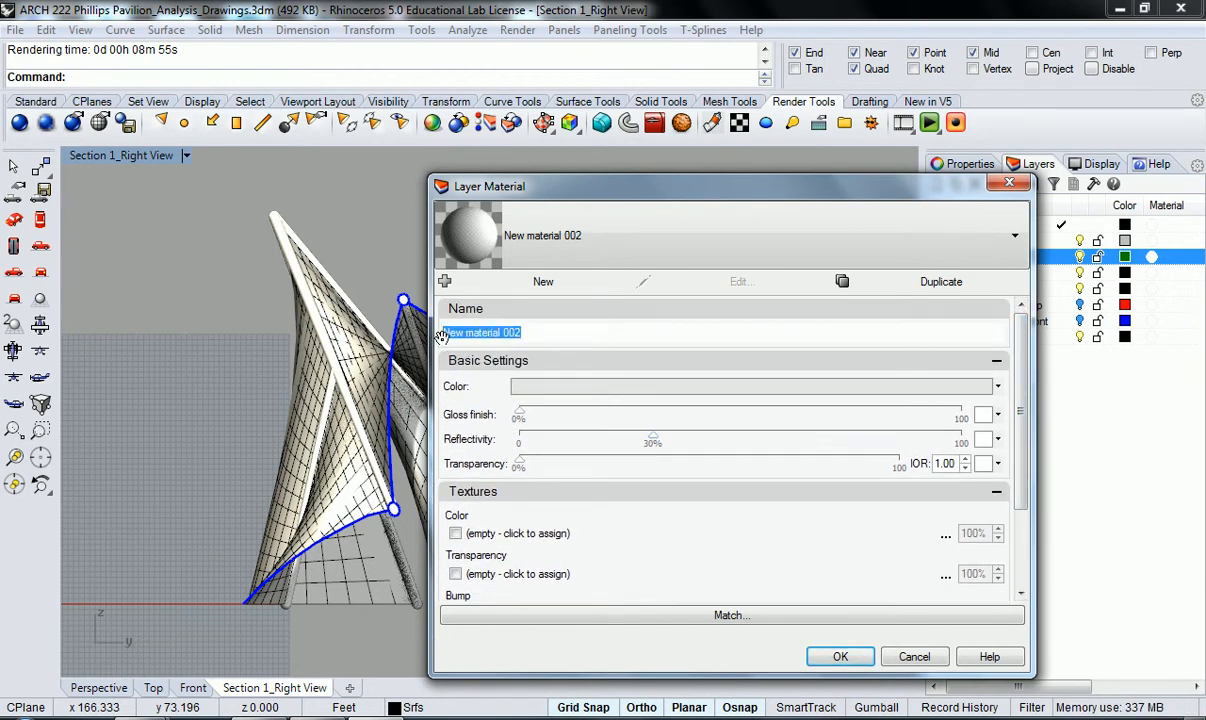
text(Te)
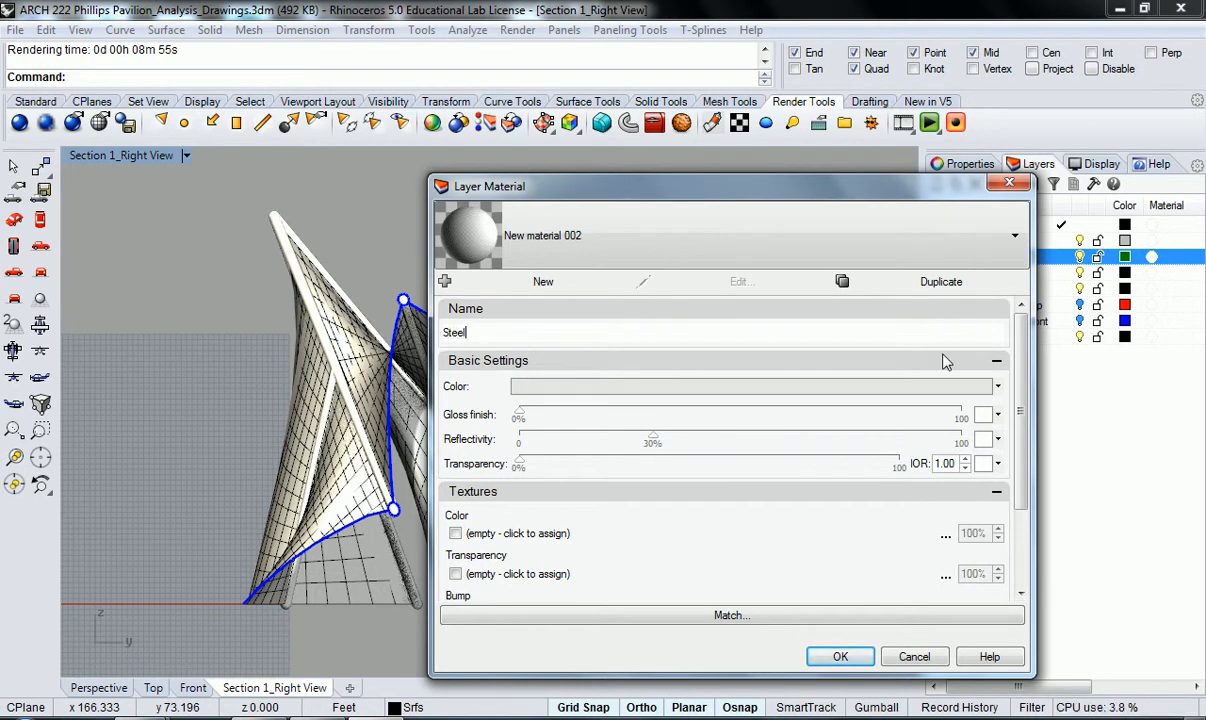
Step: Review the Steel material's texture and advanced settings, and apply the material to the Profile Crvs Pipes layer
scroll(1020, 420, down, 3)
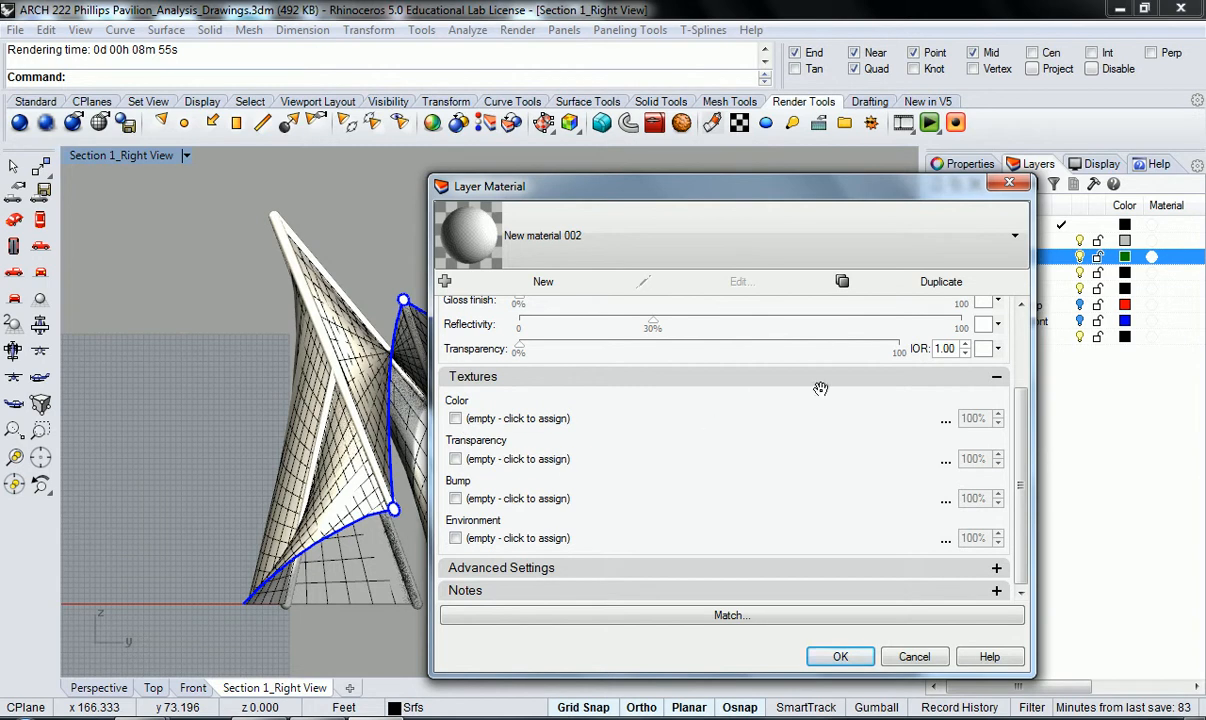
click(997, 382)
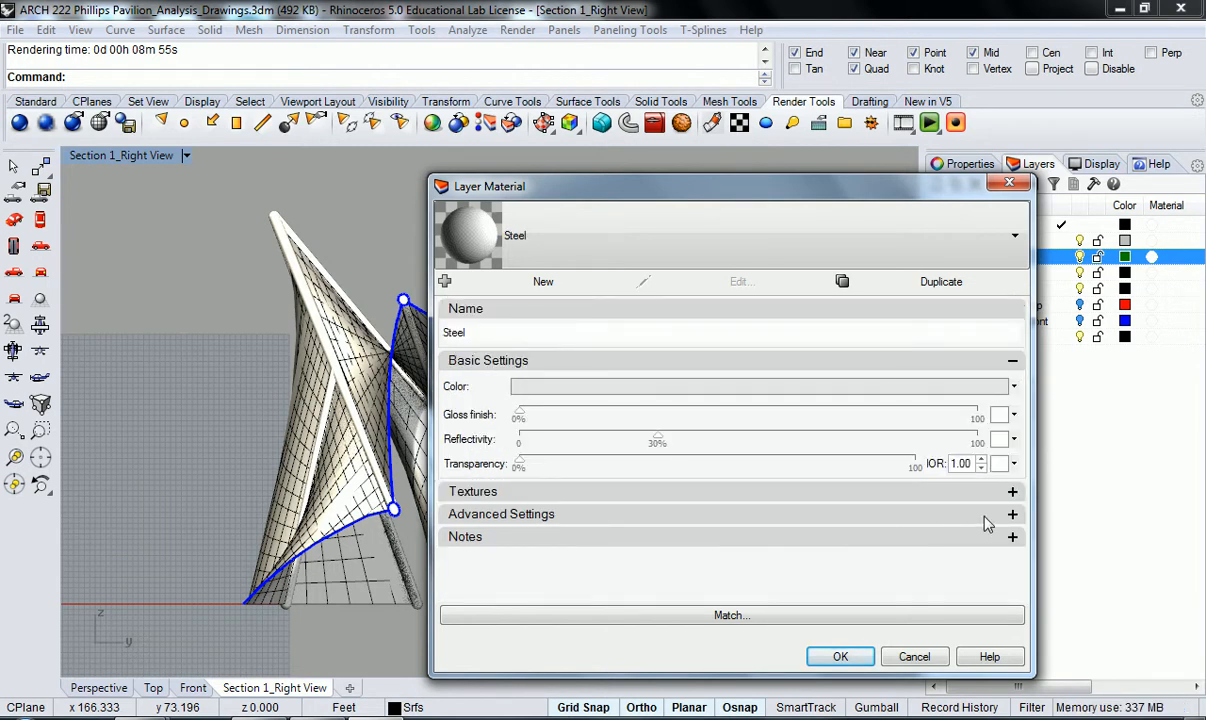
click(1012, 515)
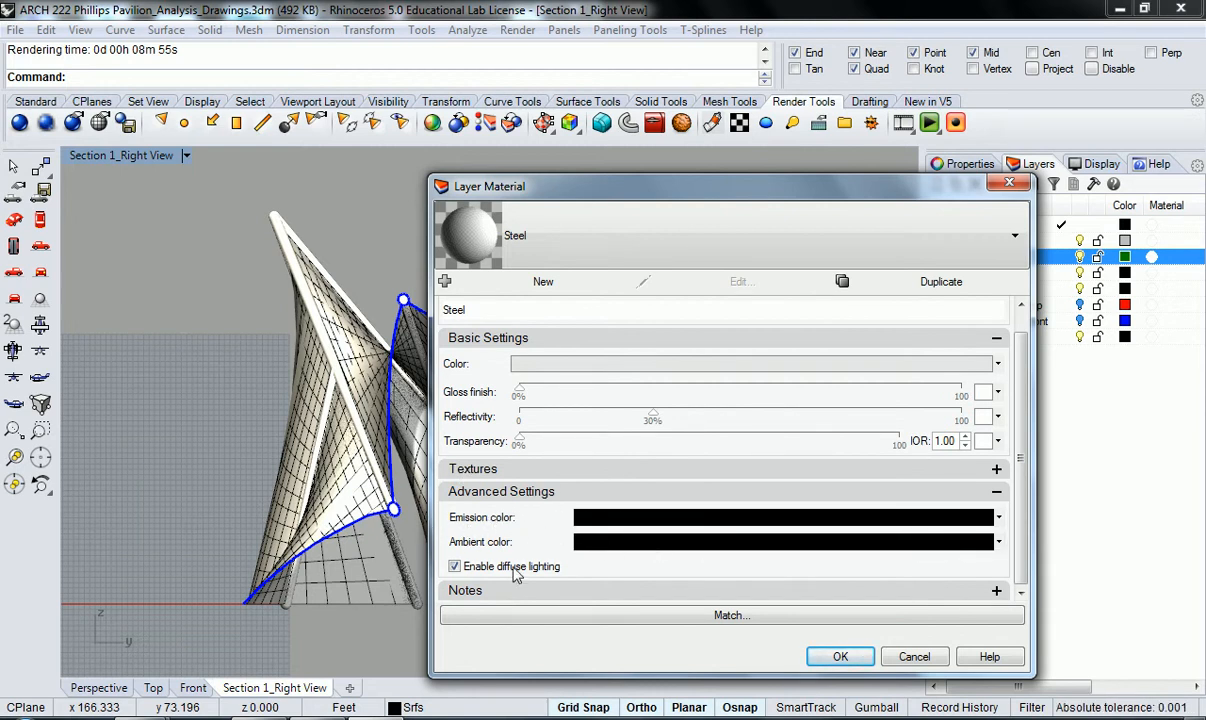
click(993, 491)
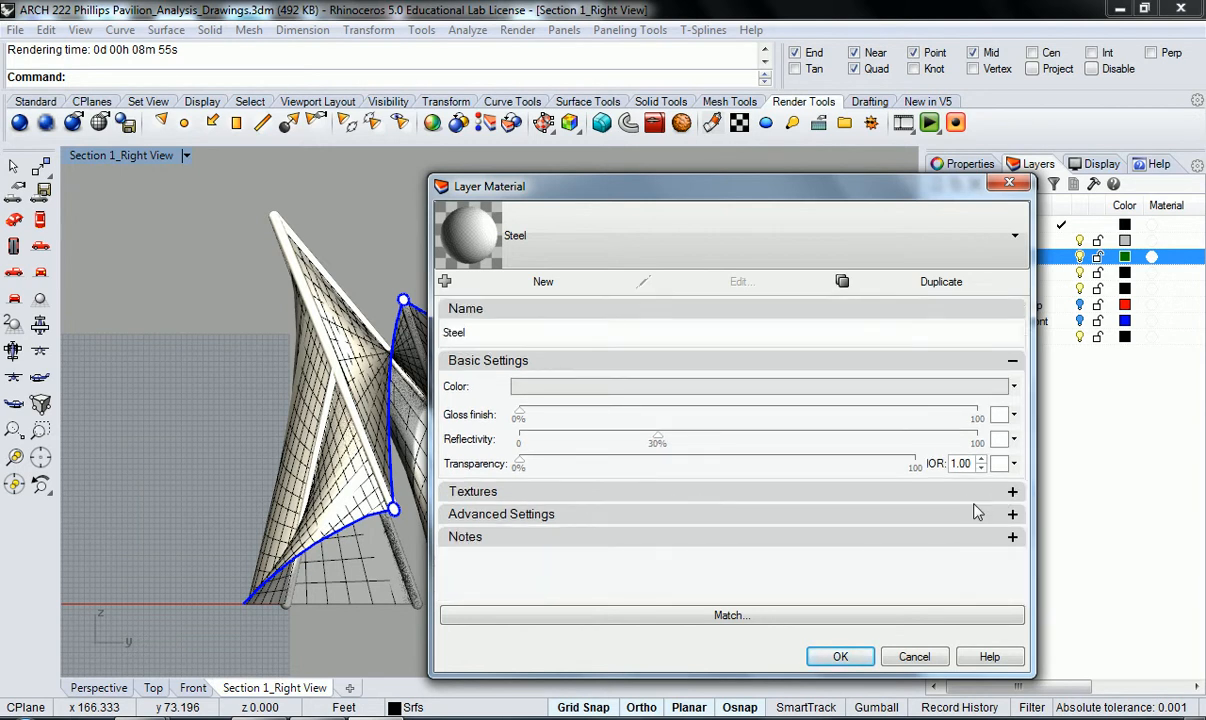
click(1012, 491)
scroll(612, 455, down, 2)
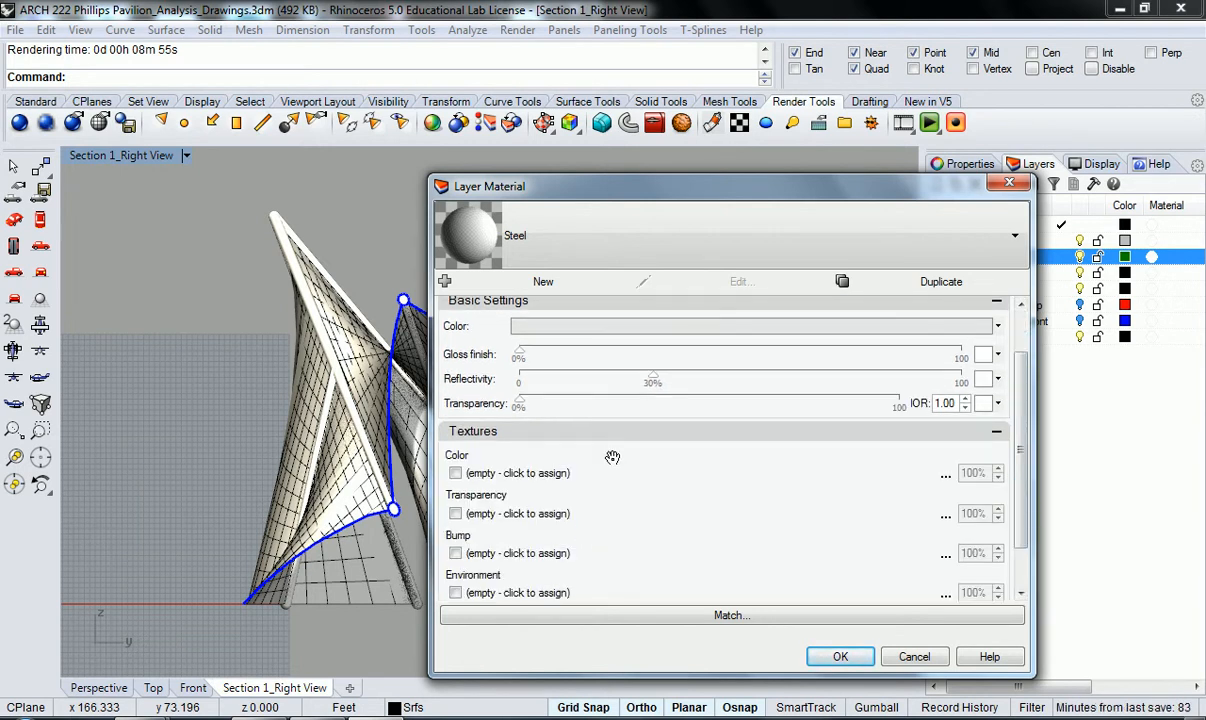
scroll(612, 455, down, 1)
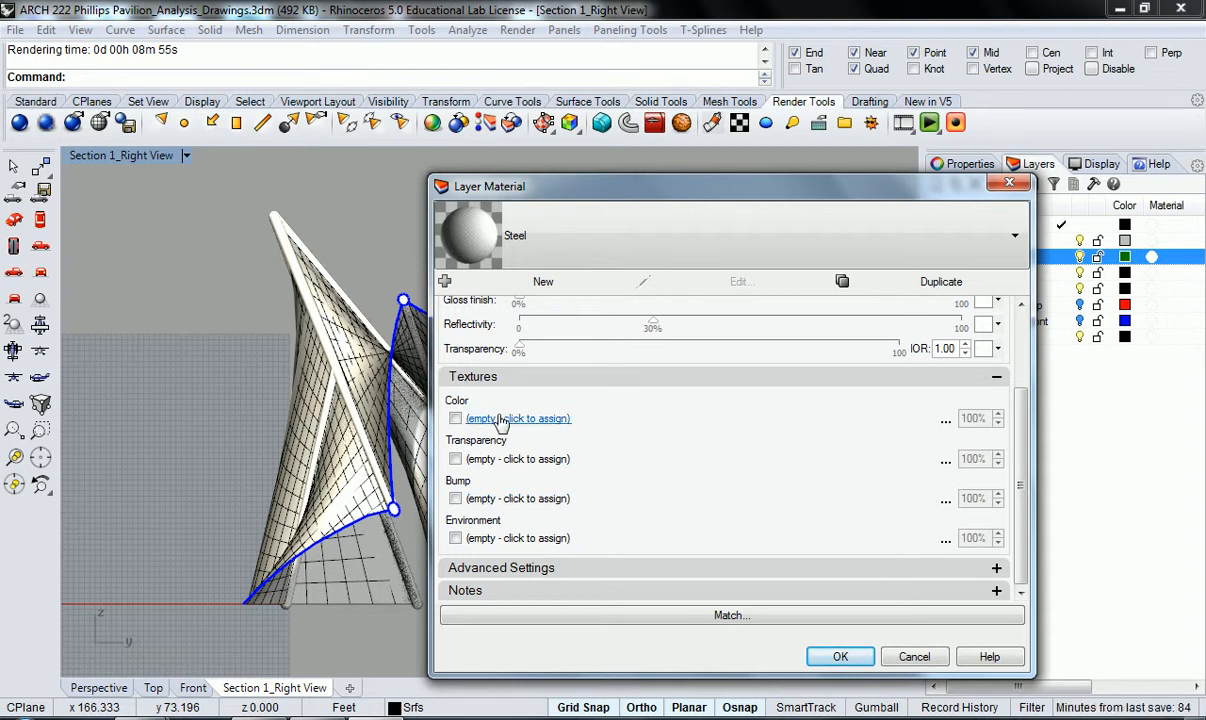
click(996, 376)
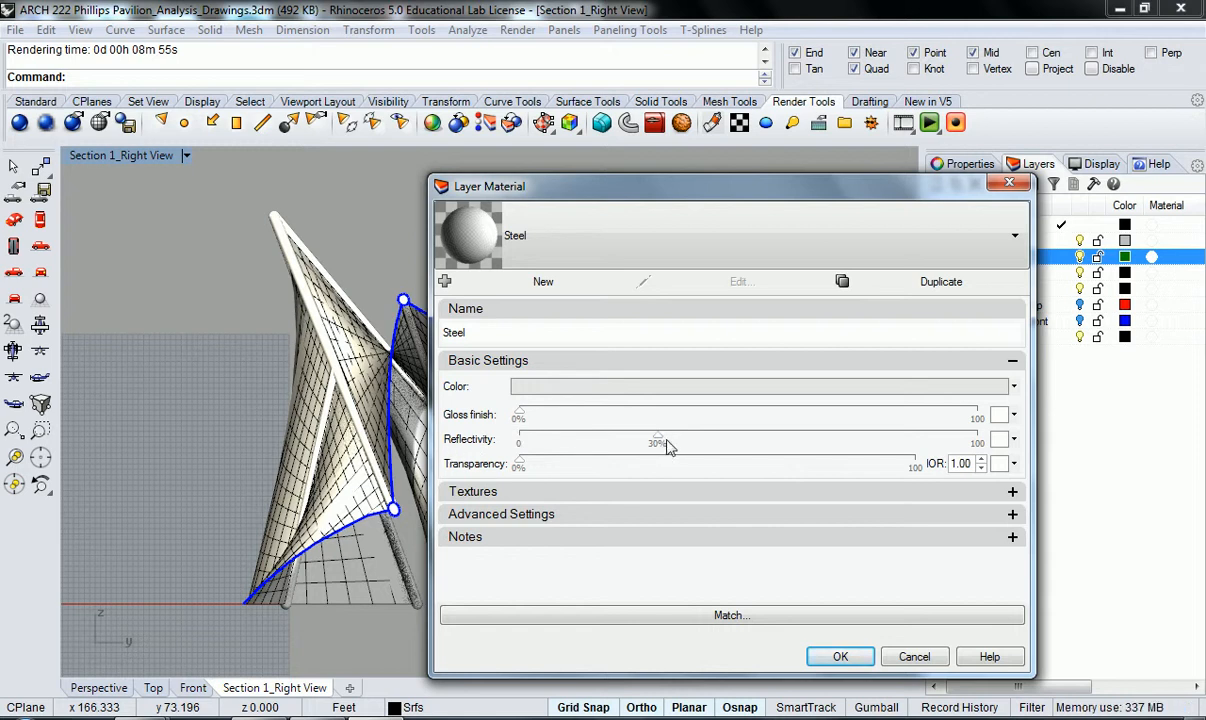
click(840, 656)
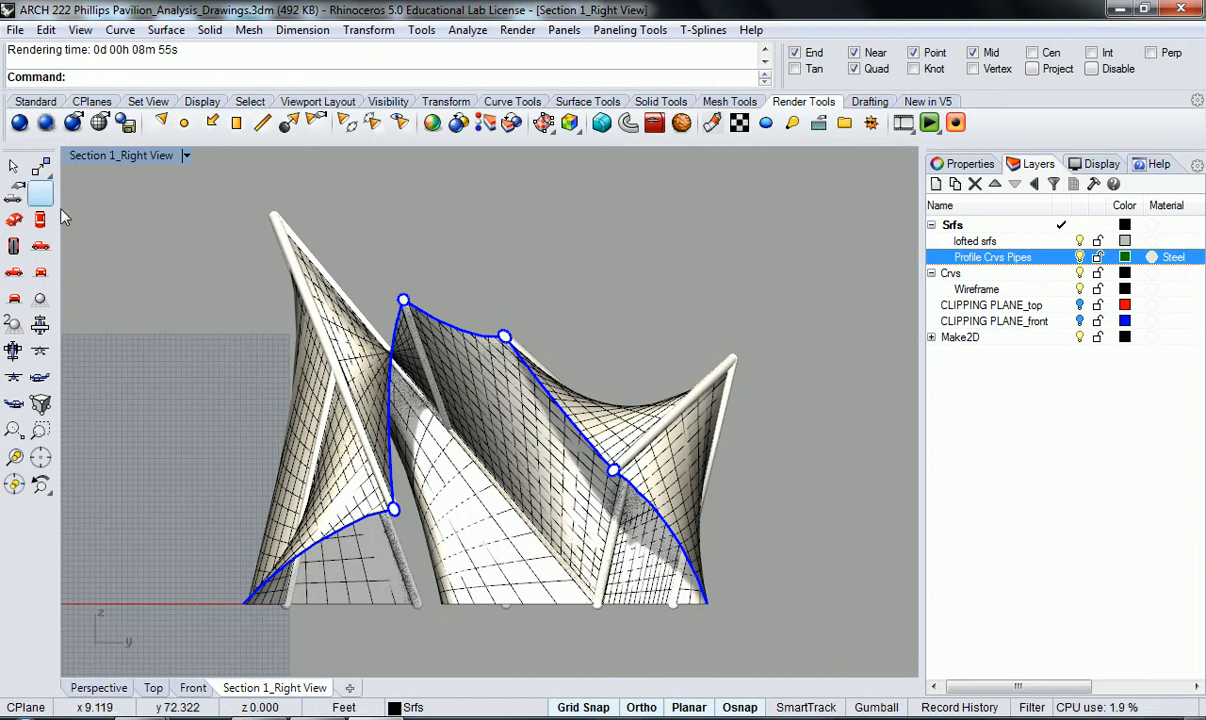
Step: Configure the render settings to 640 x 480 resolution, 72 DPI and Normal (2x) antialiasing
click(46, 123)
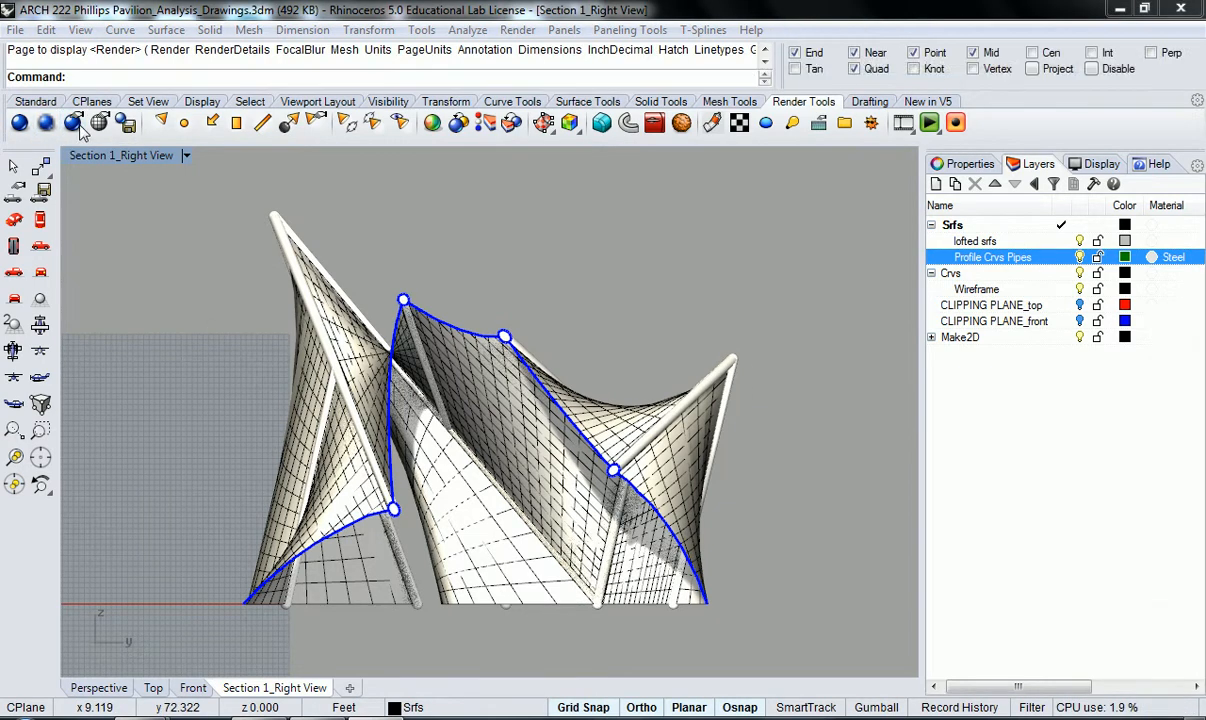
click(960, 146)
click(1008, 187)
drag(918, 213, 847, 222)
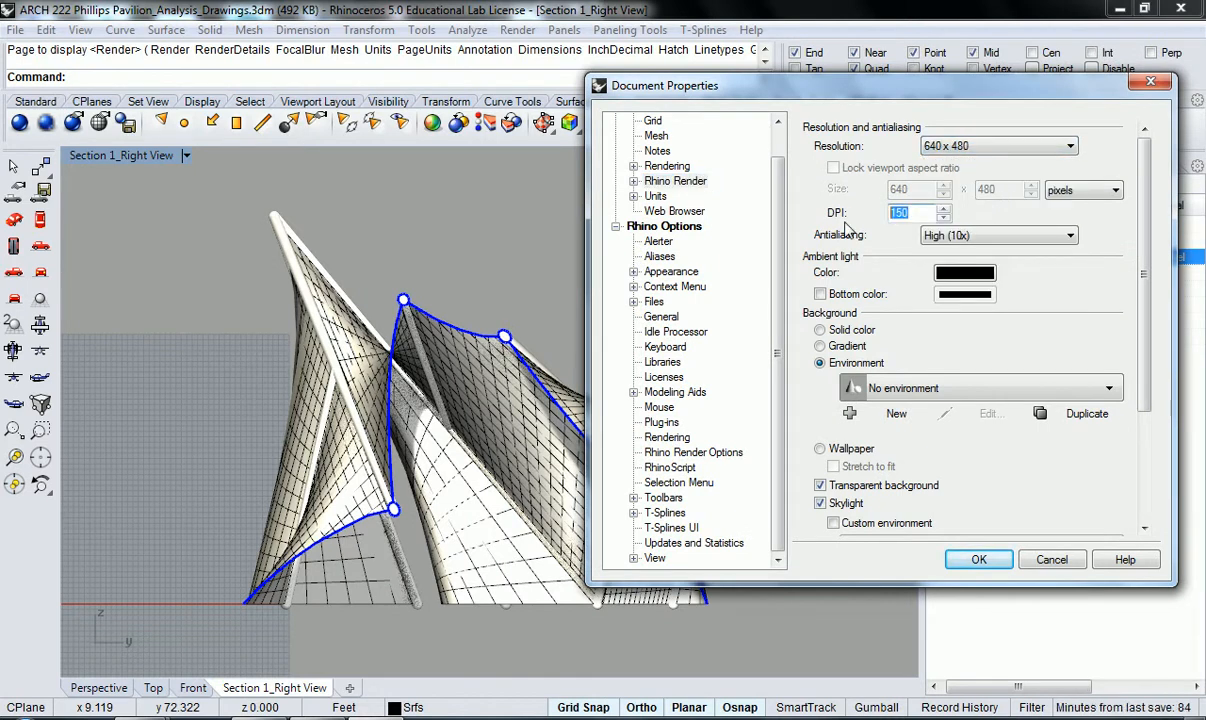
text(72)
click(966, 235)
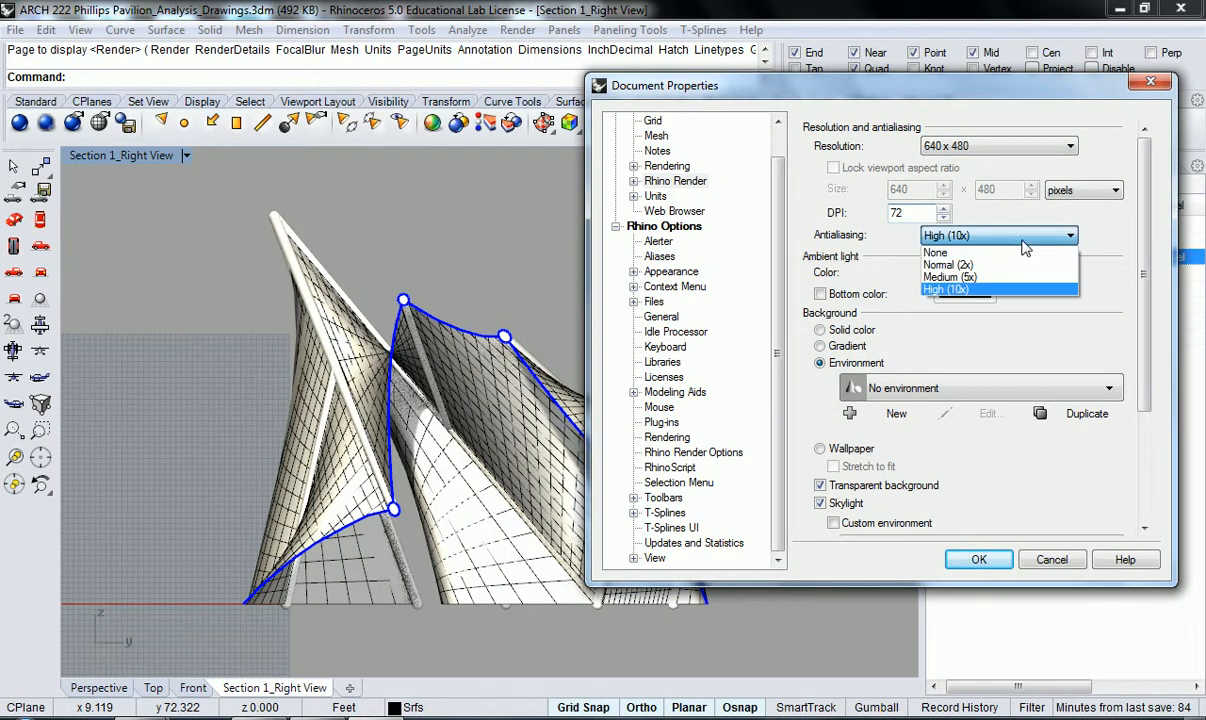
click(1014, 266)
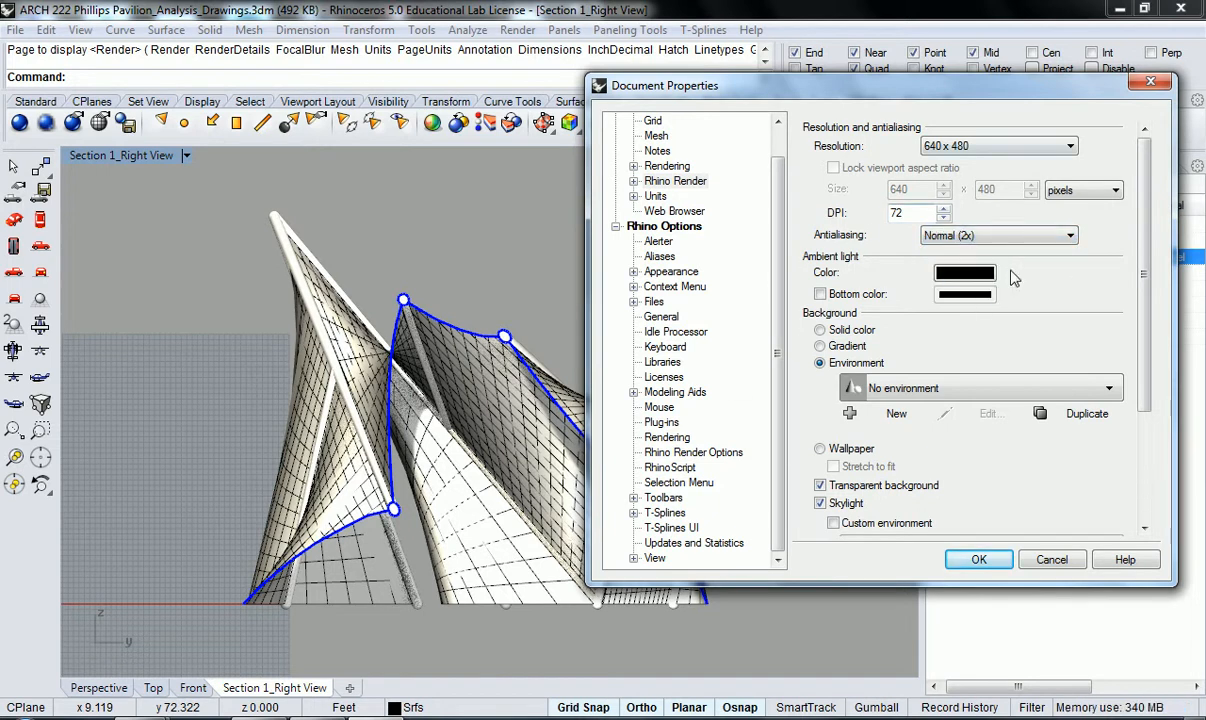
click(979, 560)
Step: Render the Section 1 right view and examine the steel pipes up close in the rendered image
click(19, 122)
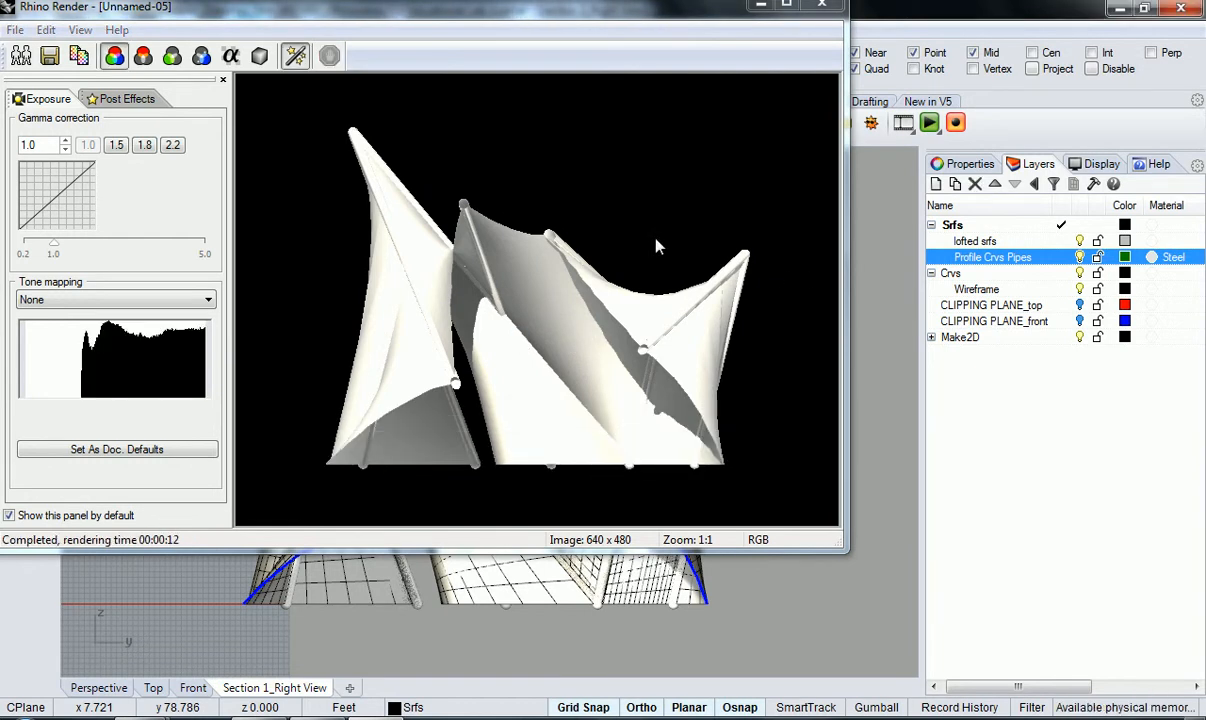
scroll(478, 238, up, 3)
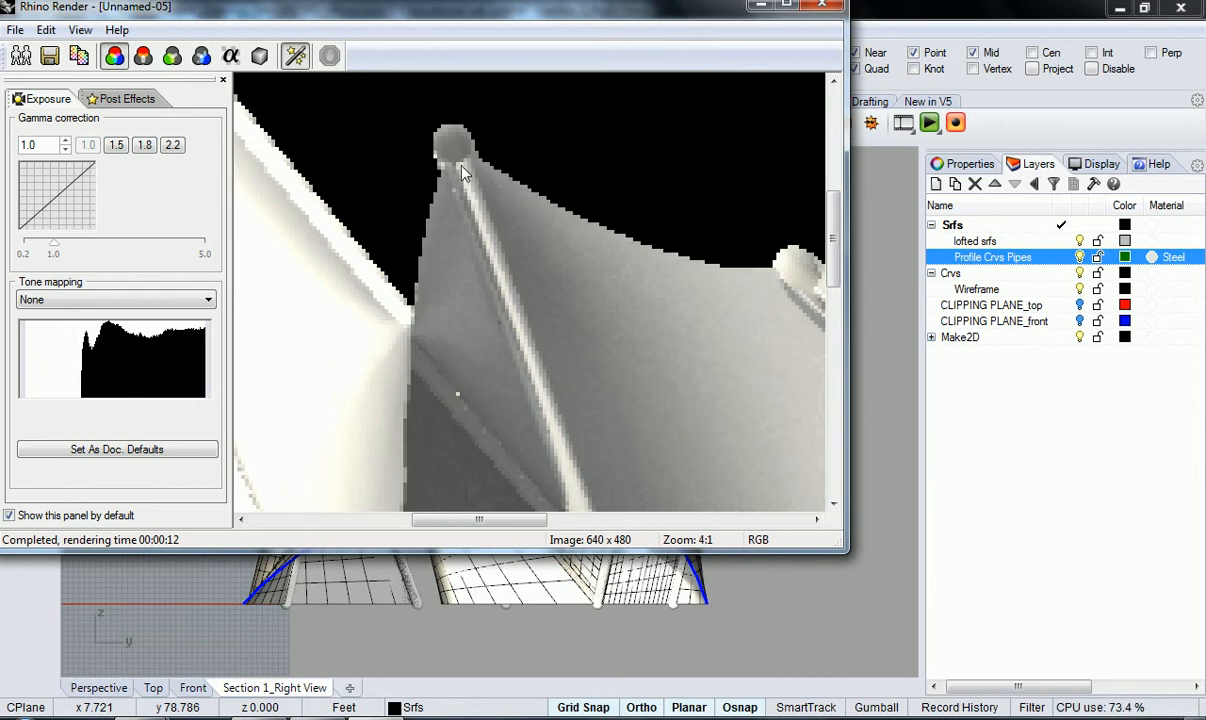
scroll(475, 225, down, 1)
scroll(498, 296, down, 1)
scroll(478, 252, up, 1)
scroll(535, 187, down, 3)
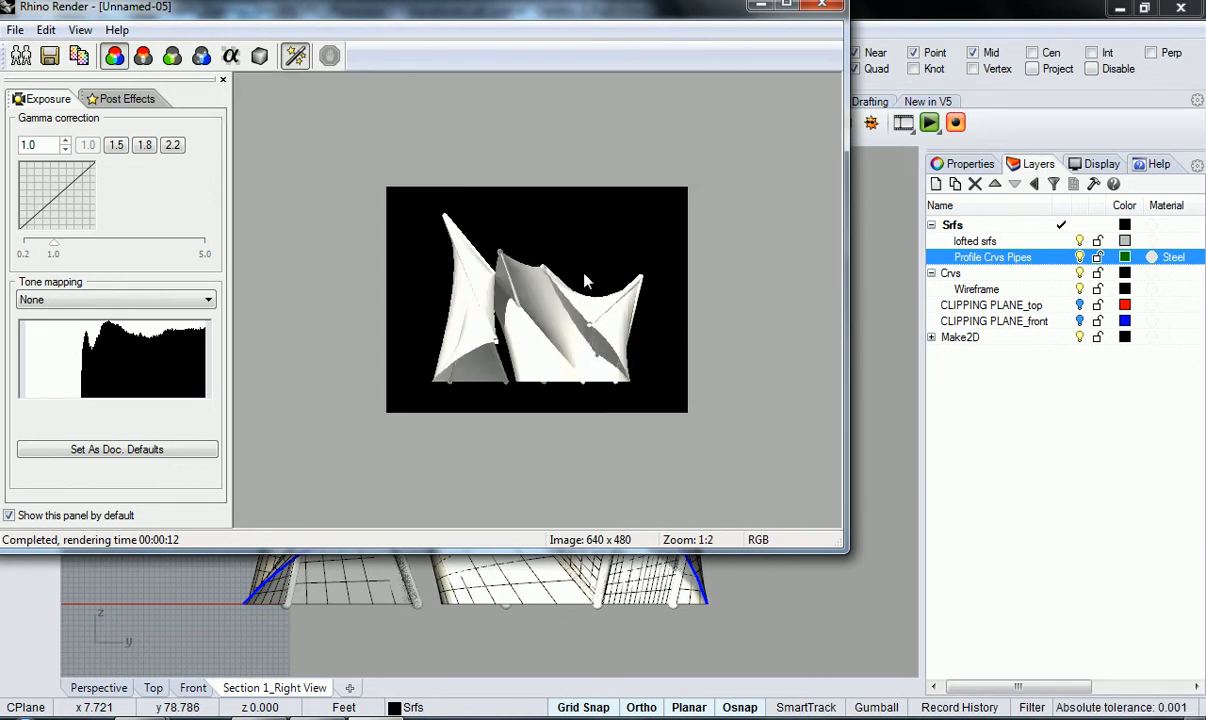
Step: Examine the rendered section view up close and as a whole, and close the render window
scroll(518, 310, up, 3)
scroll(529, 247, down, 2)
click(814, 10)
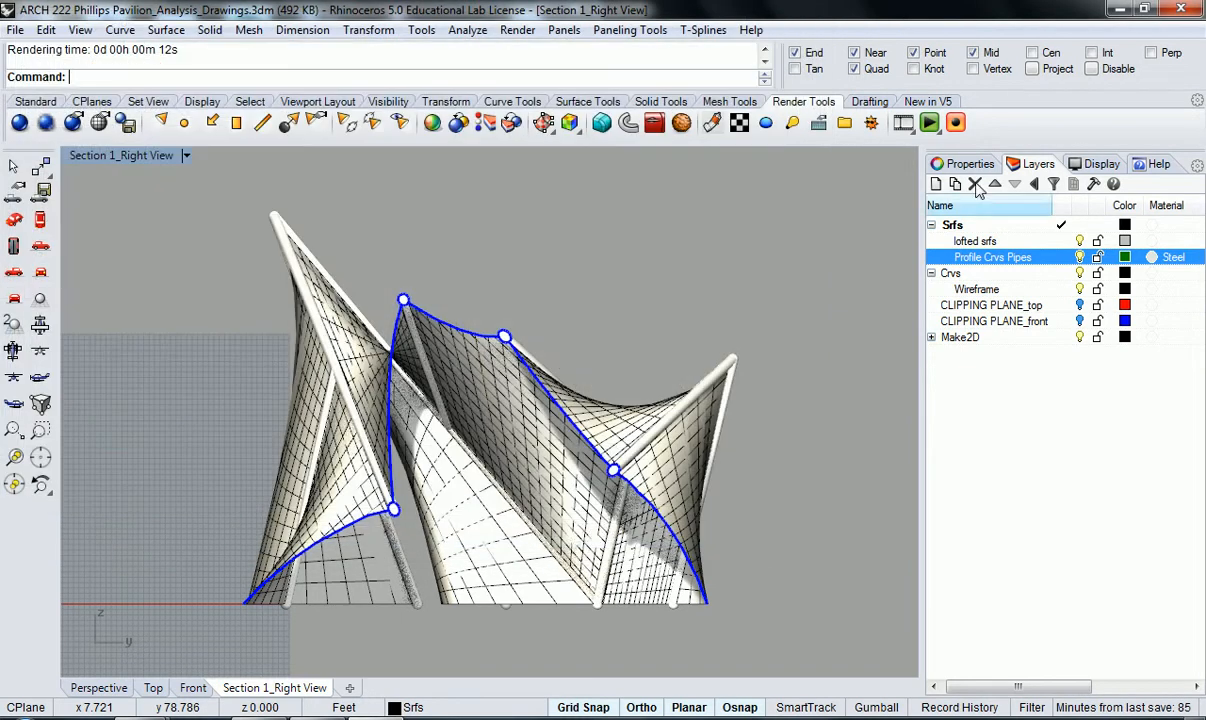
Step: Set the color of the Profile Crvs Pipes layer's Steel material to Gray
click(1148, 258)
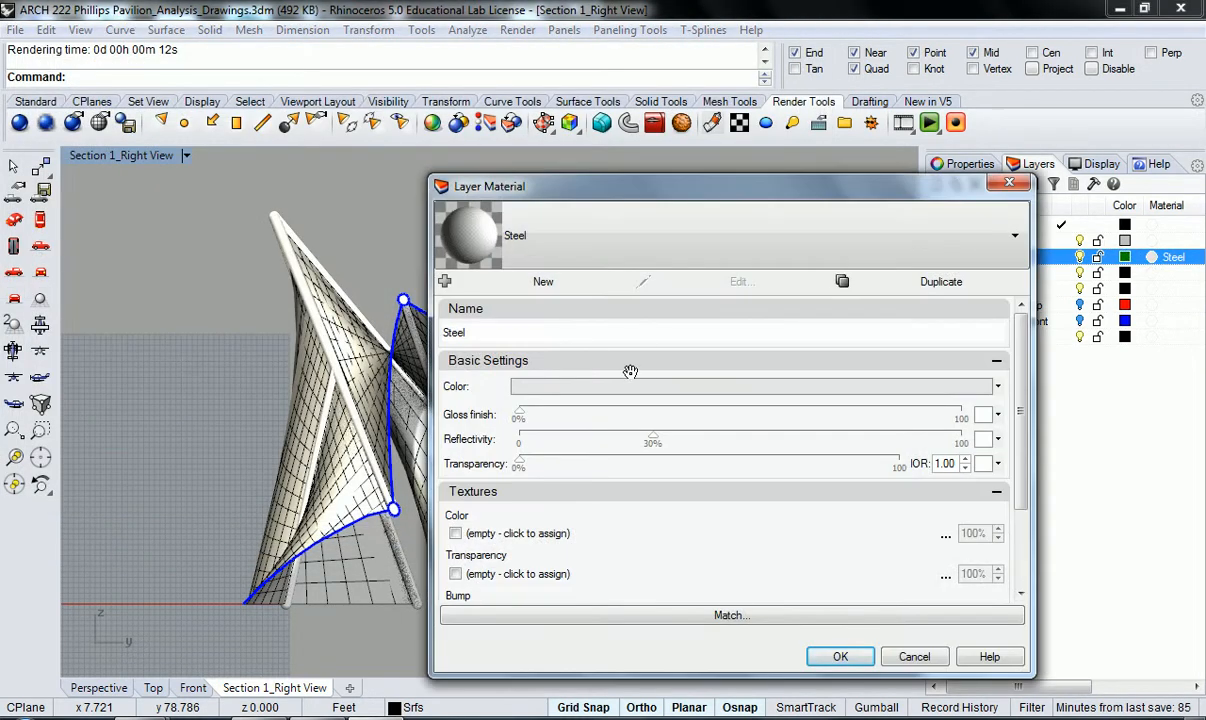
click(667, 388)
click(571, 266)
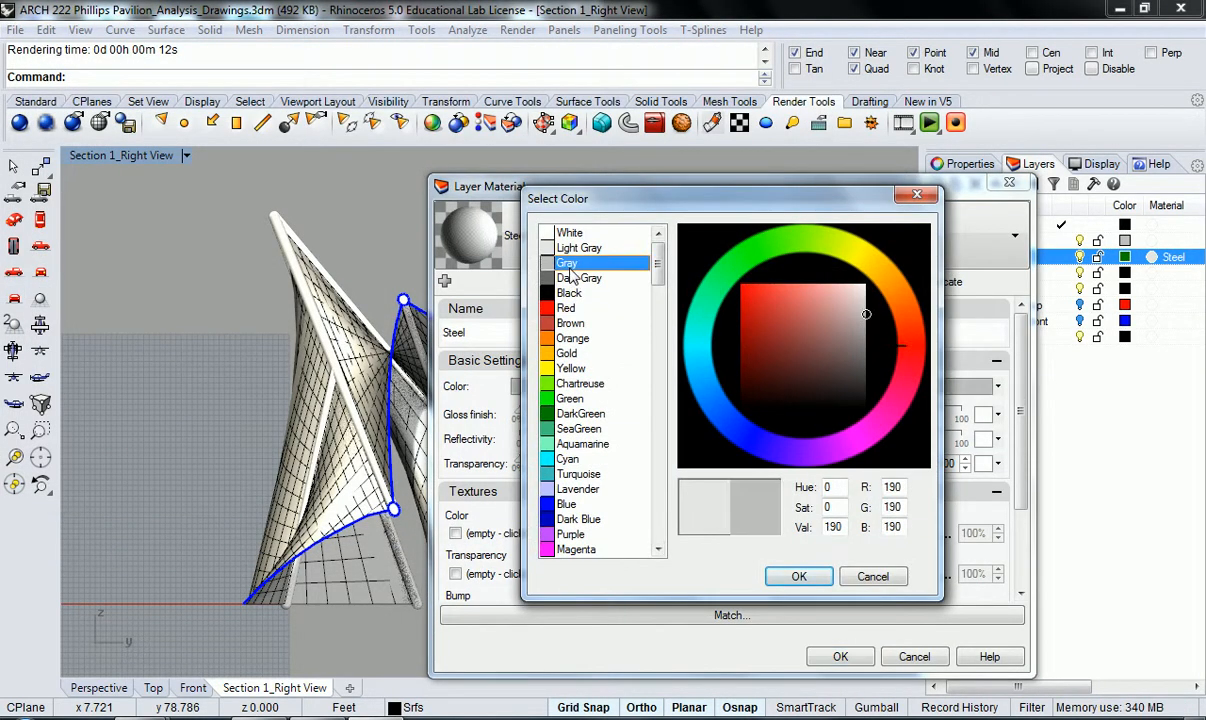
click(797, 575)
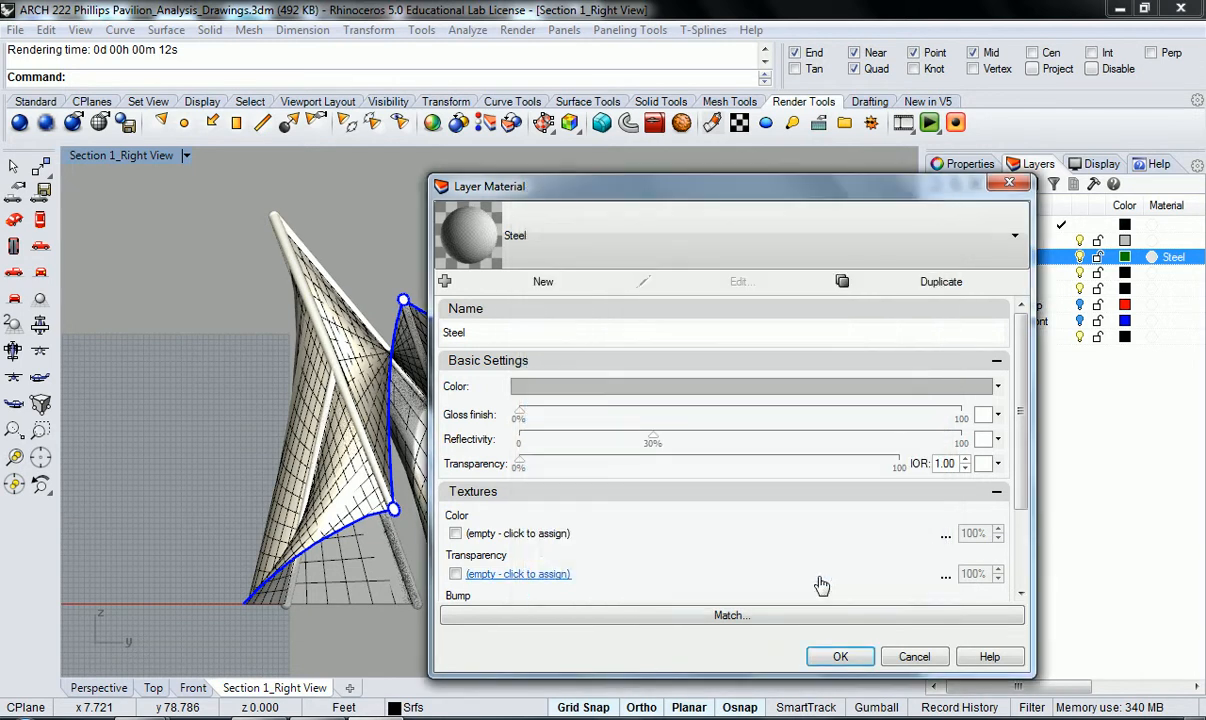
click(836, 656)
Step: Render the Section 1 right view, inspect the gray pipes at several magnifications, and close the render window
click(19, 122)
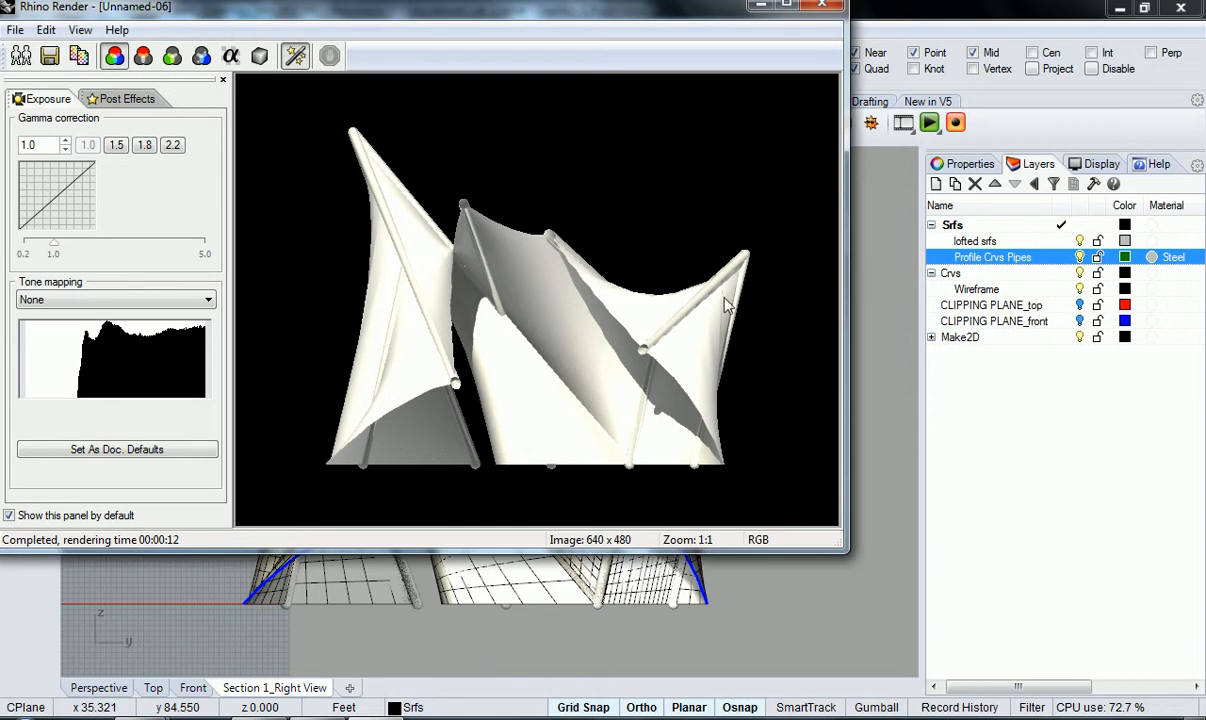
scroll(688, 296, up, 2)
scroll(431, 230, down, 1)
scroll(402, 236, down, 2)
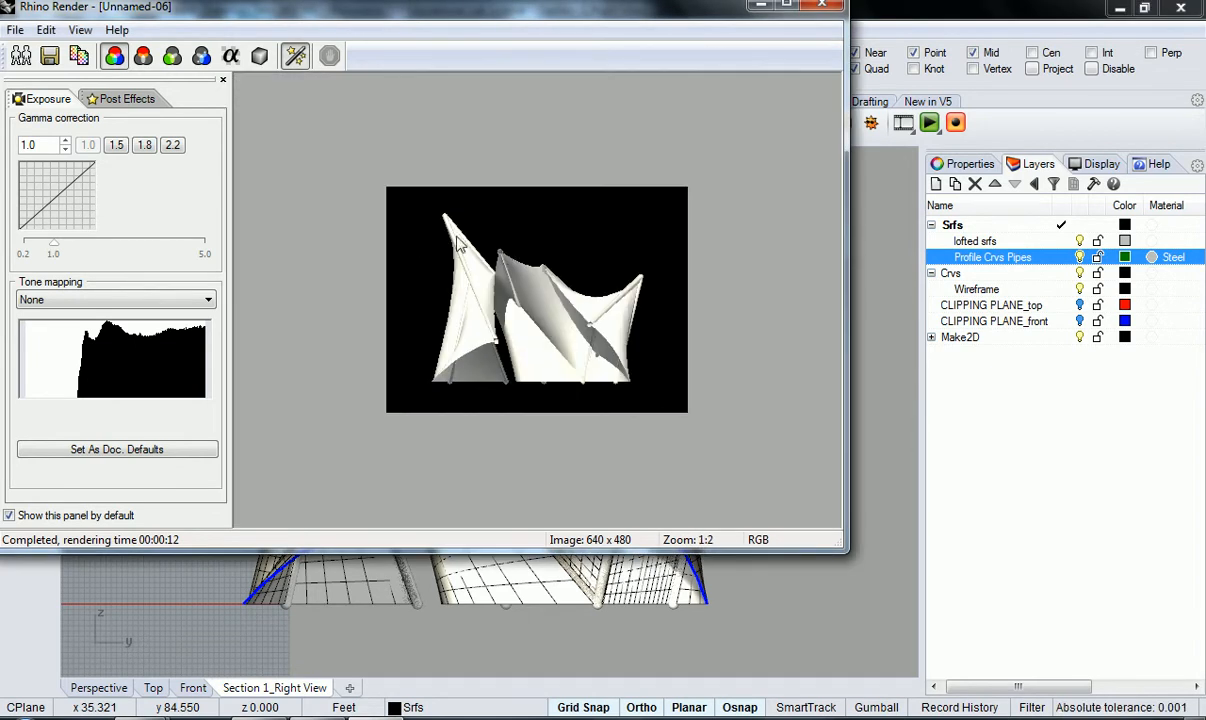
scroll(480, 245, up, 3)
scroll(480, 227, down, 2)
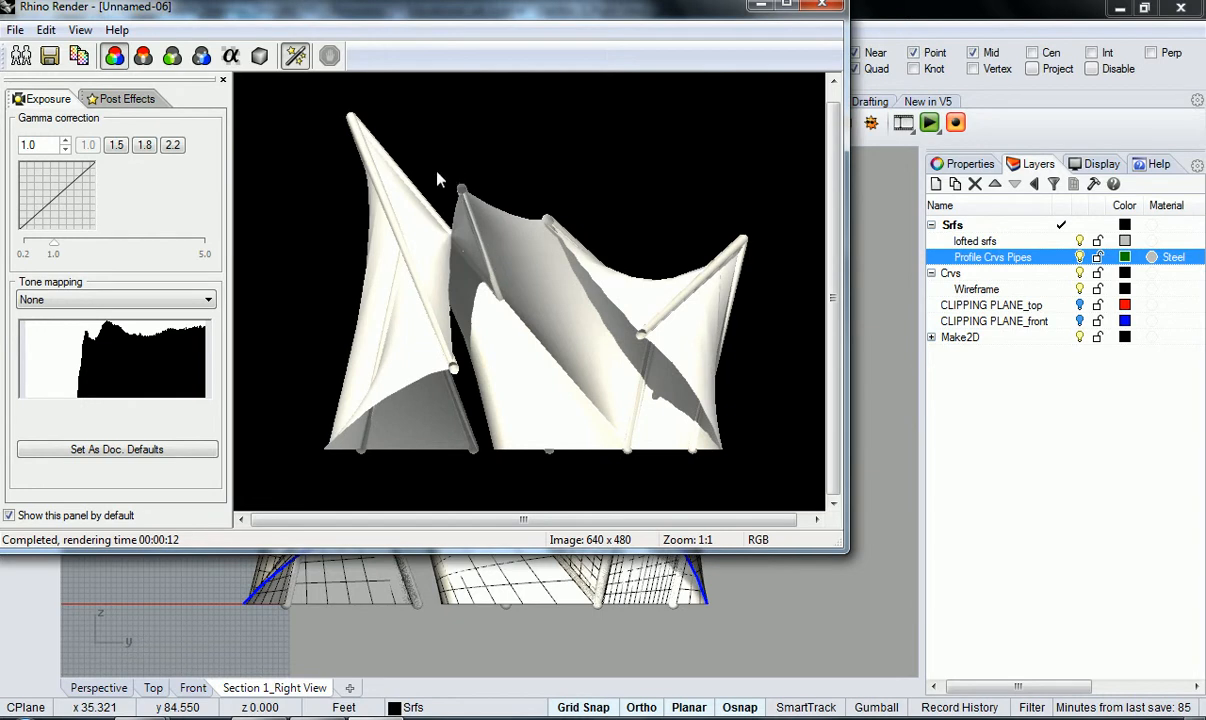
click(822, 6)
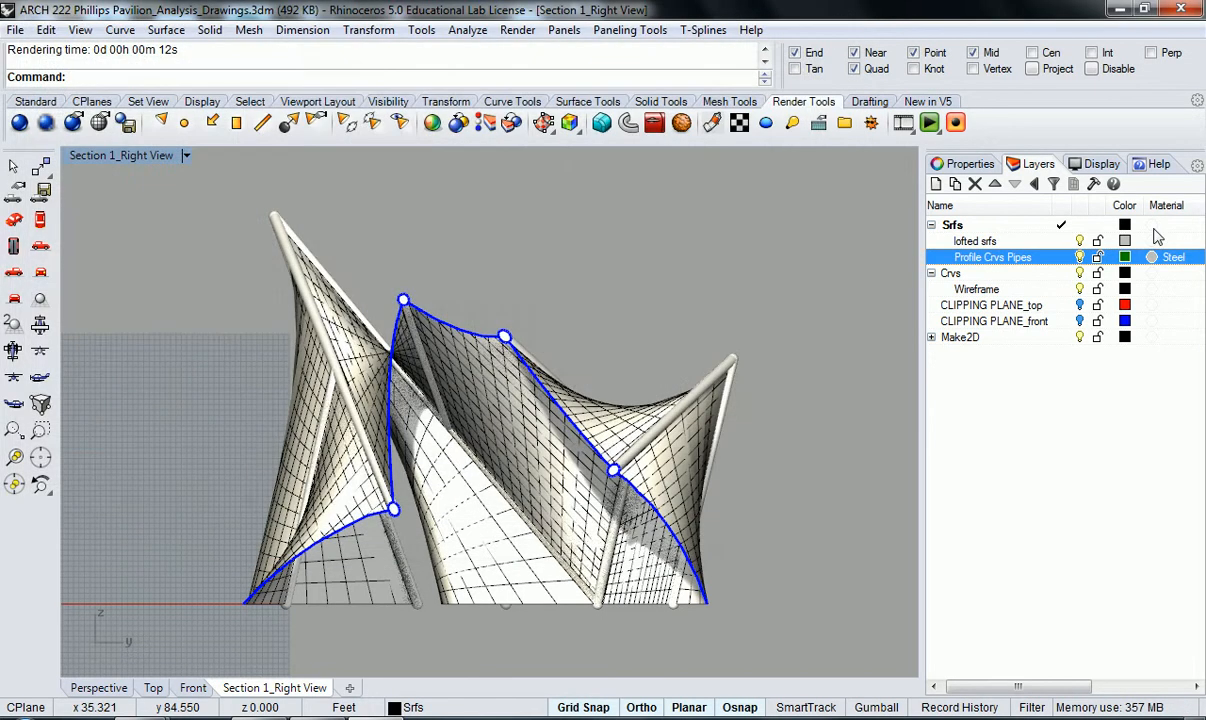
Step: Darken the Steel material's color from the Dark Gray preset to RGB 67, 67, 67
click(1170, 257)
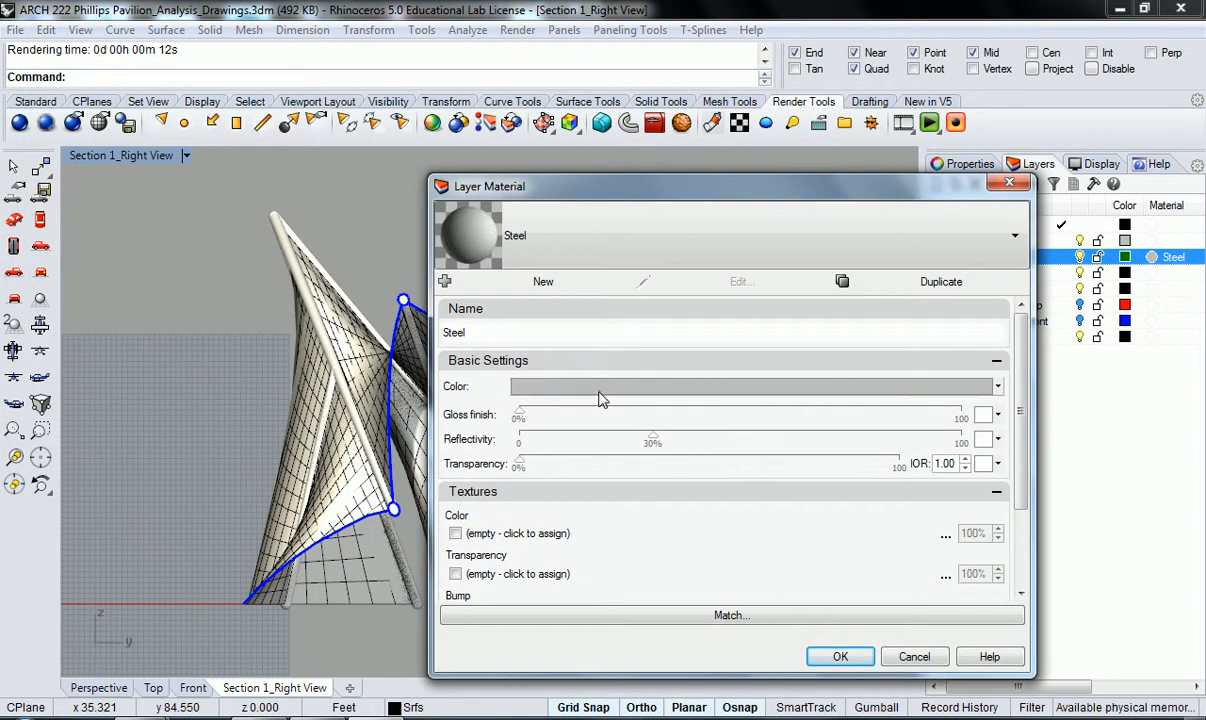
click(596, 388)
click(575, 278)
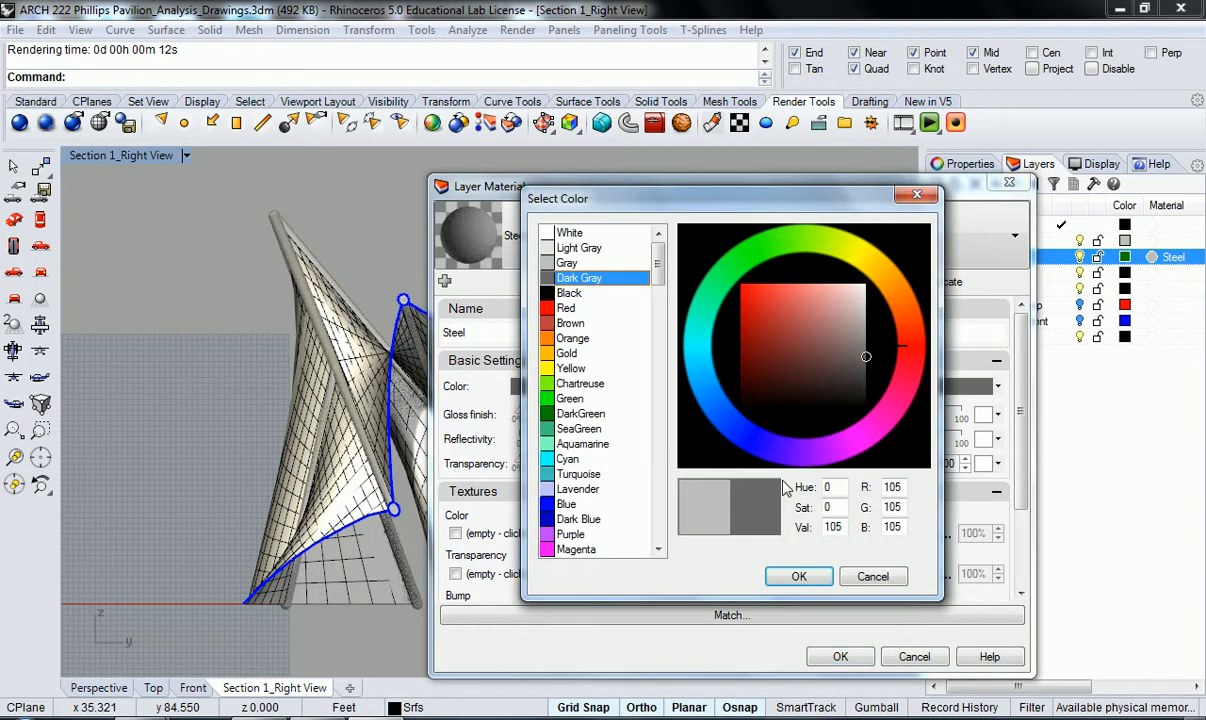
click(865, 385)
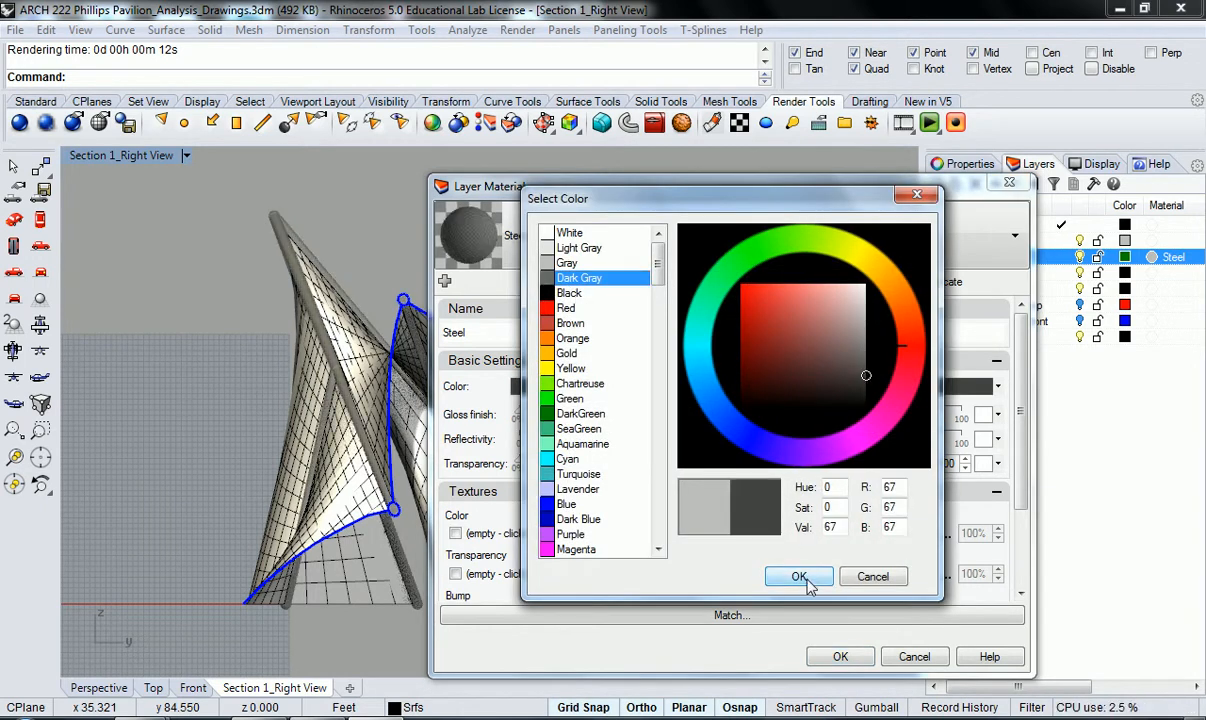
click(799, 576)
click(840, 656)
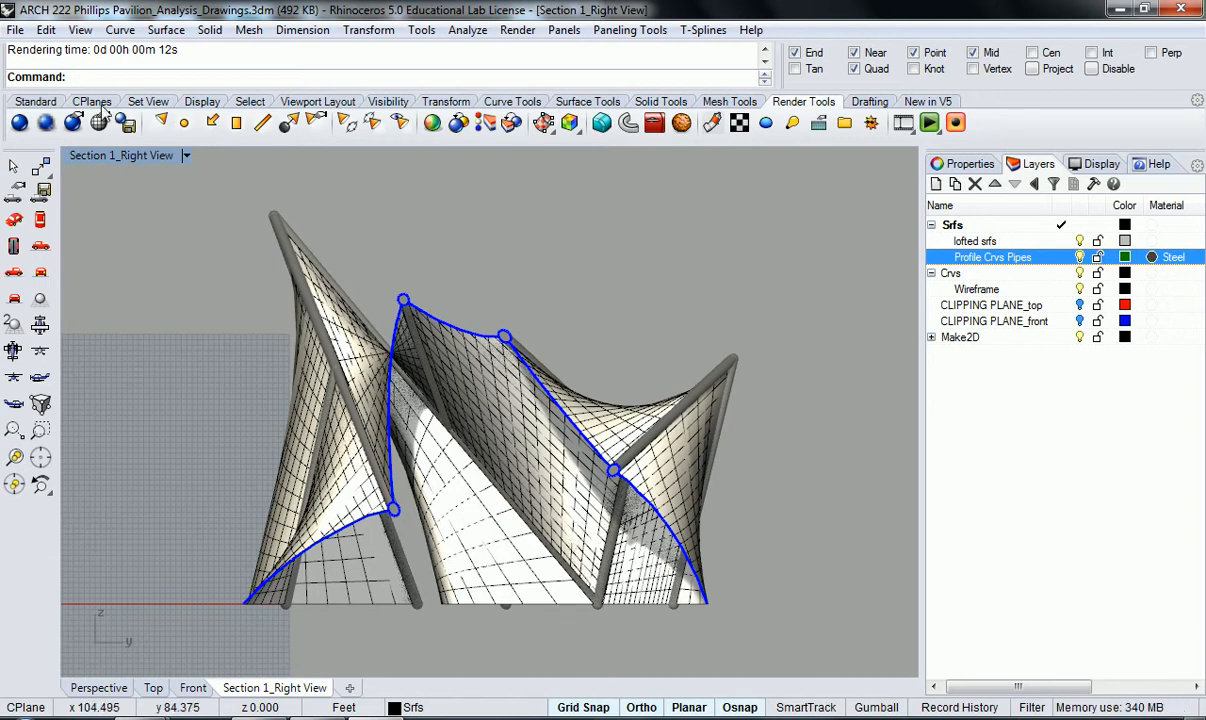
Step: Render the section view again, inspect the dark pipes against the white surfaces, and close the render window
click(17, 123)
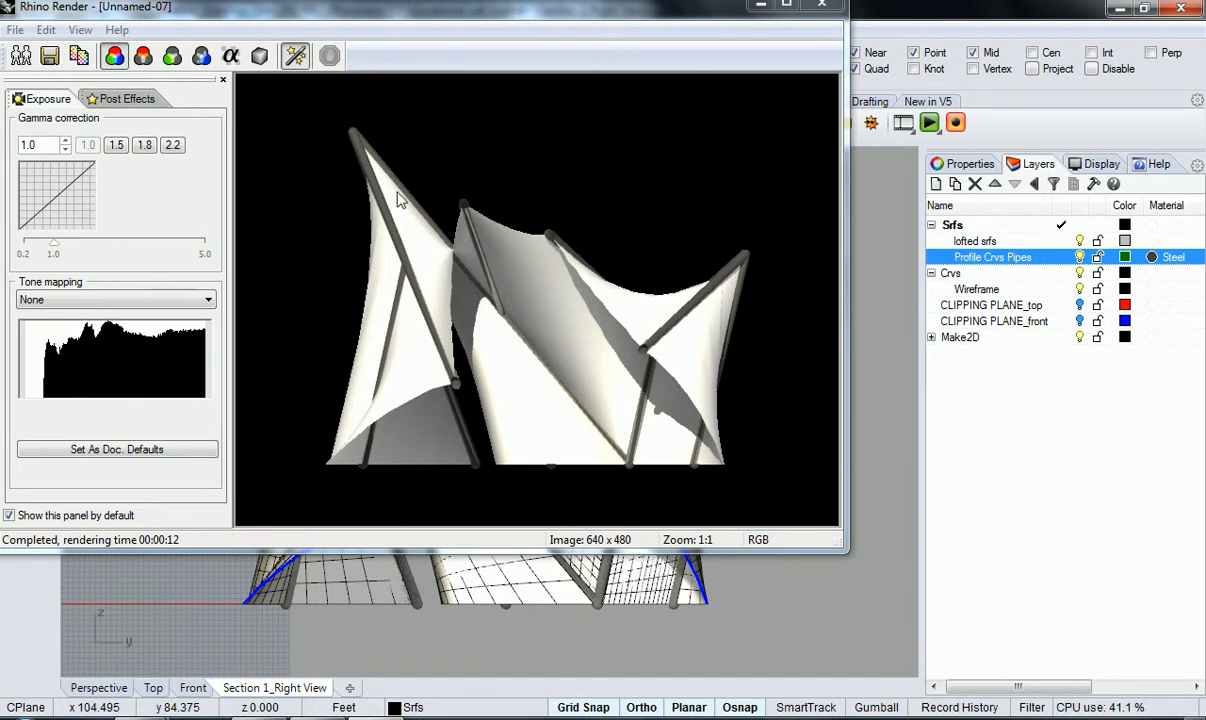
scroll(565, 299, up, 2)
scroll(530, 380, down, 3)
scroll(535, 305, up, 2)
scroll(530, 305, down, 1)
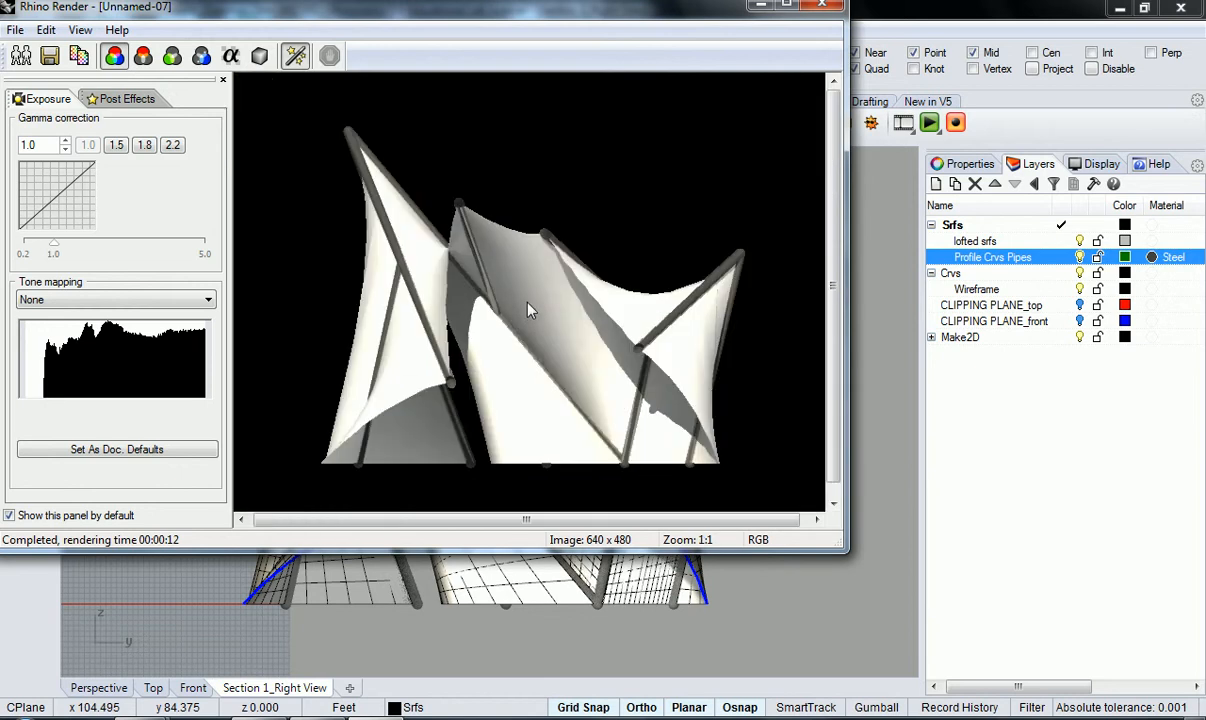
click(822, 6)
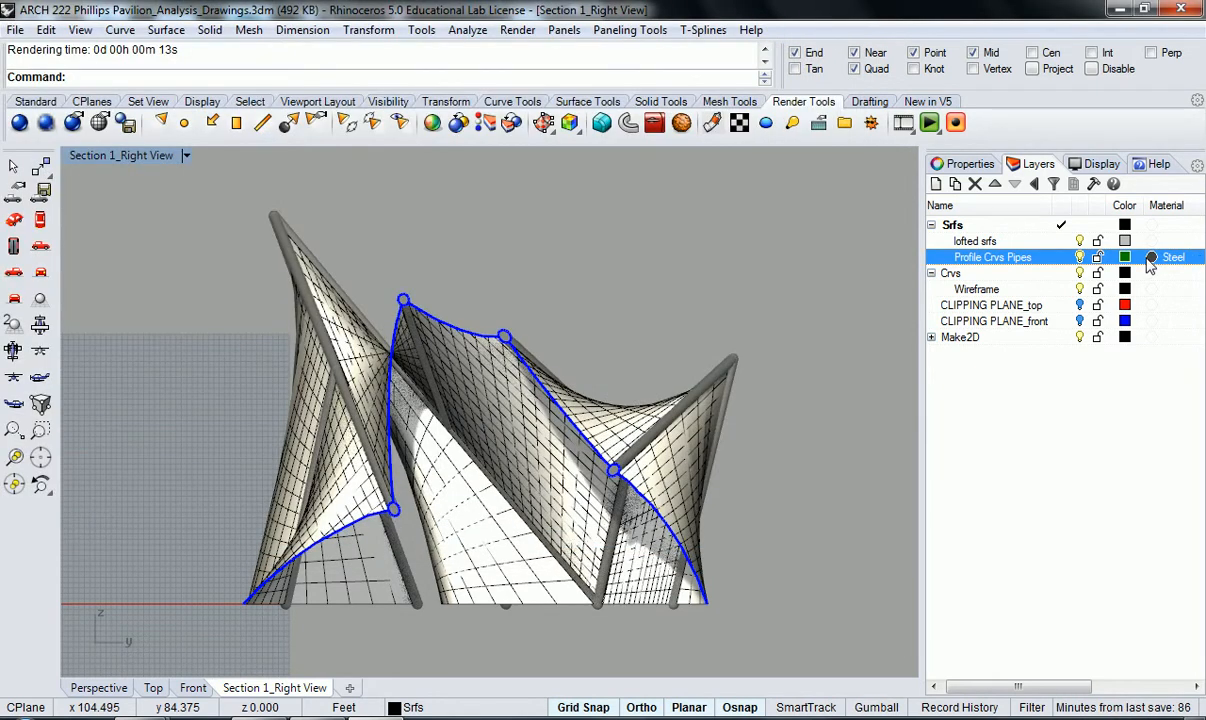
Step: Set the Steel material's color to a purplish gray of RGB 95, 90, 115 and run a brief test render
click(1160, 257)
click(993, 386)
key(Escape)
click(976, 390)
mouse_move(866, 379)
mouse_down()
mouse_move(866, 362)
mouse_move(909, 358)
mouse_move(866, 422)
mouse_move(784, 468)
mouse_move(748, 453)
mouse_move(775, 461)
mouse_up()
drag(868, 365, 838, 355)
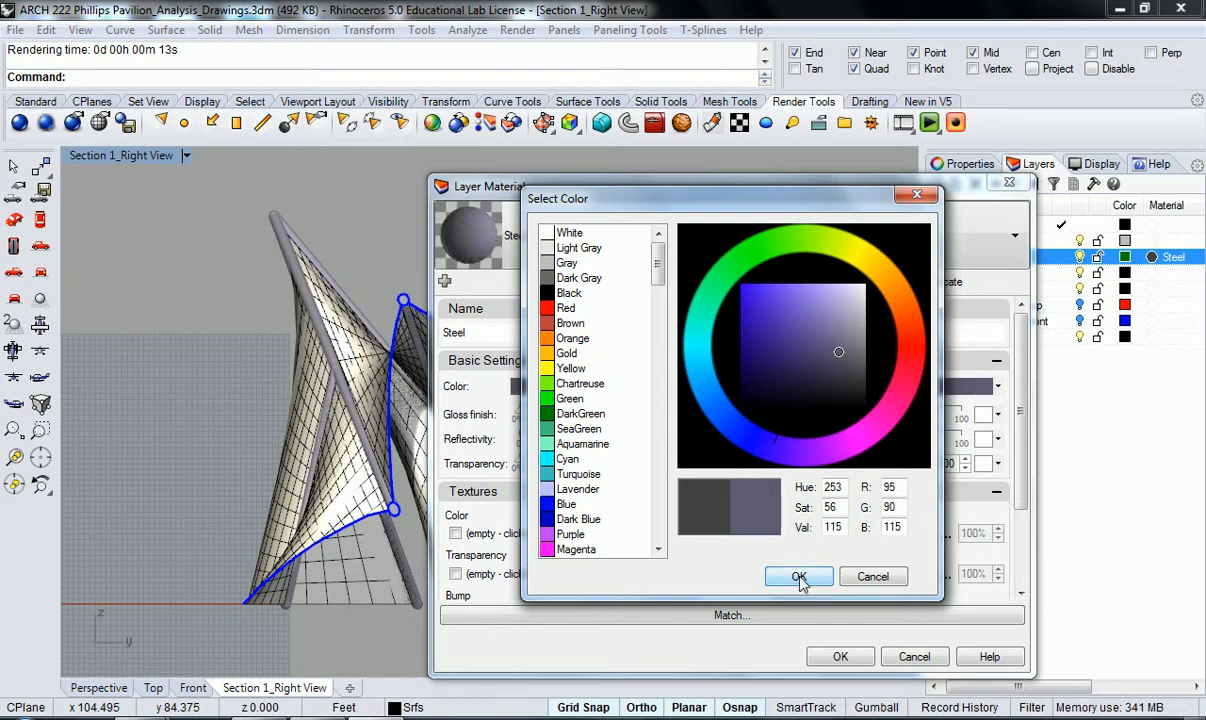
click(799, 576)
click(840, 656)
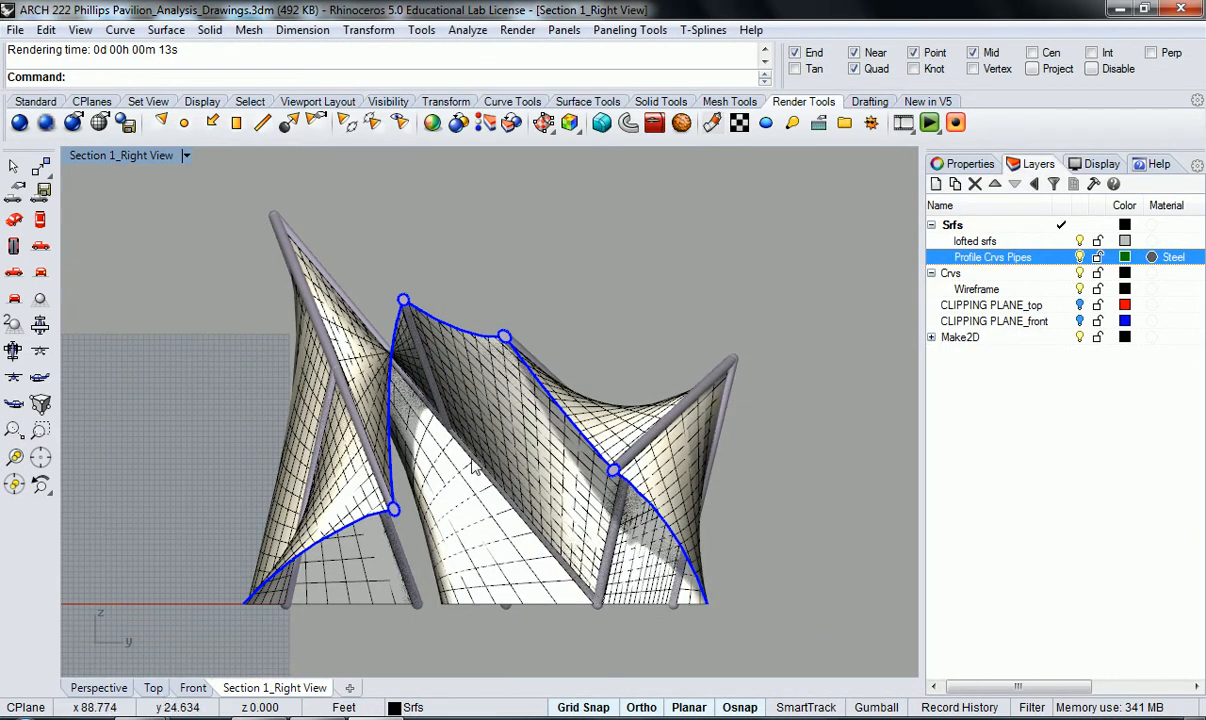
click(46, 122)
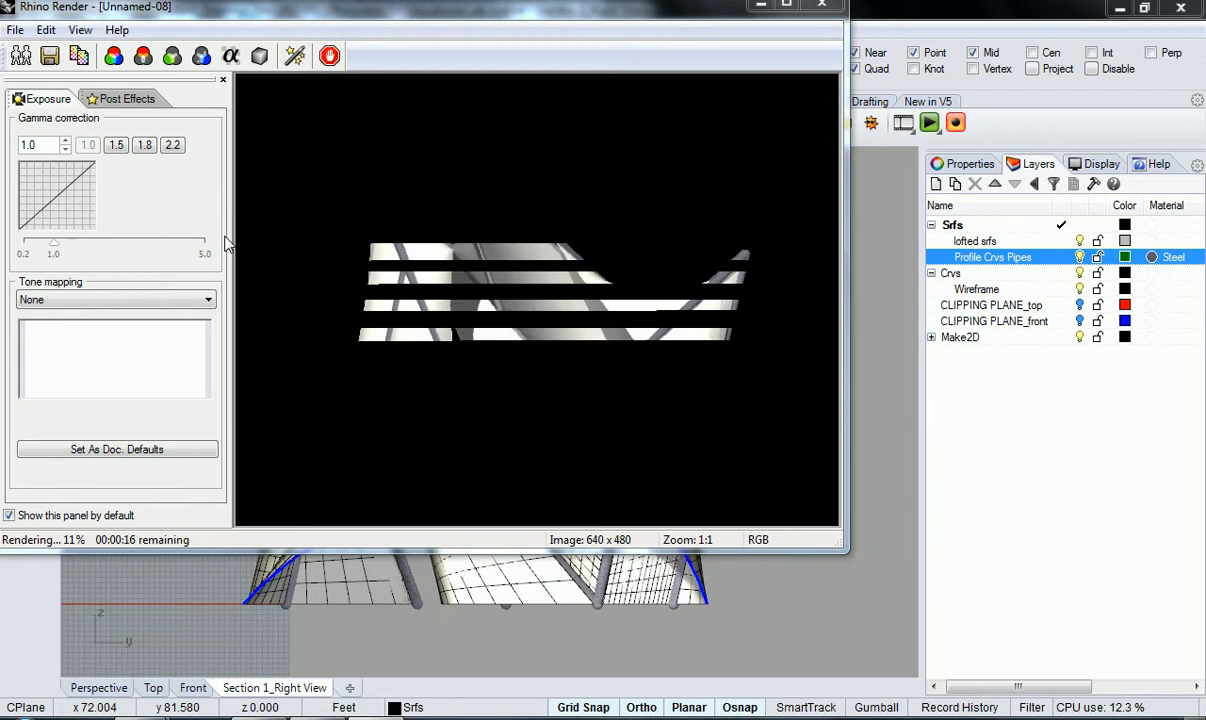
click(821, 5)
Step: Lighten the Steel material's color to RGB 141, 138, 155 and set its reflectivity to 70%
click(1153, 257)
click(785, 386)
click(849, 331)
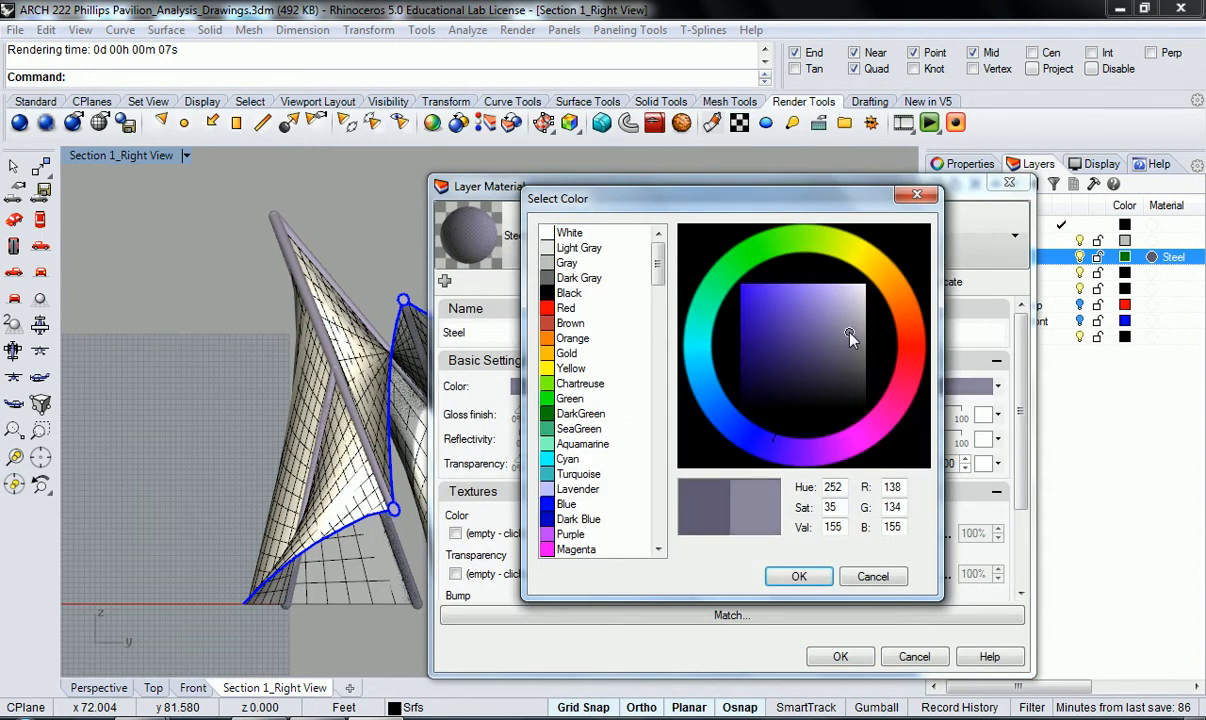
click(852, 323)
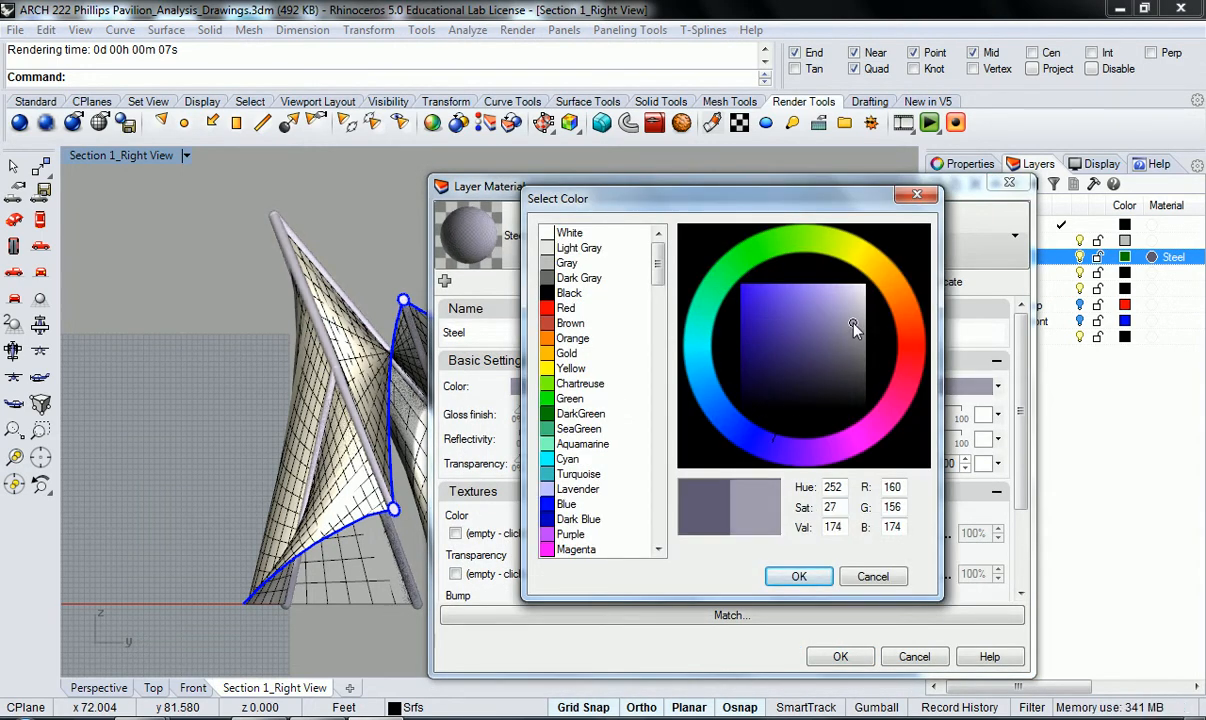
drag(853, 325, 853, 335)
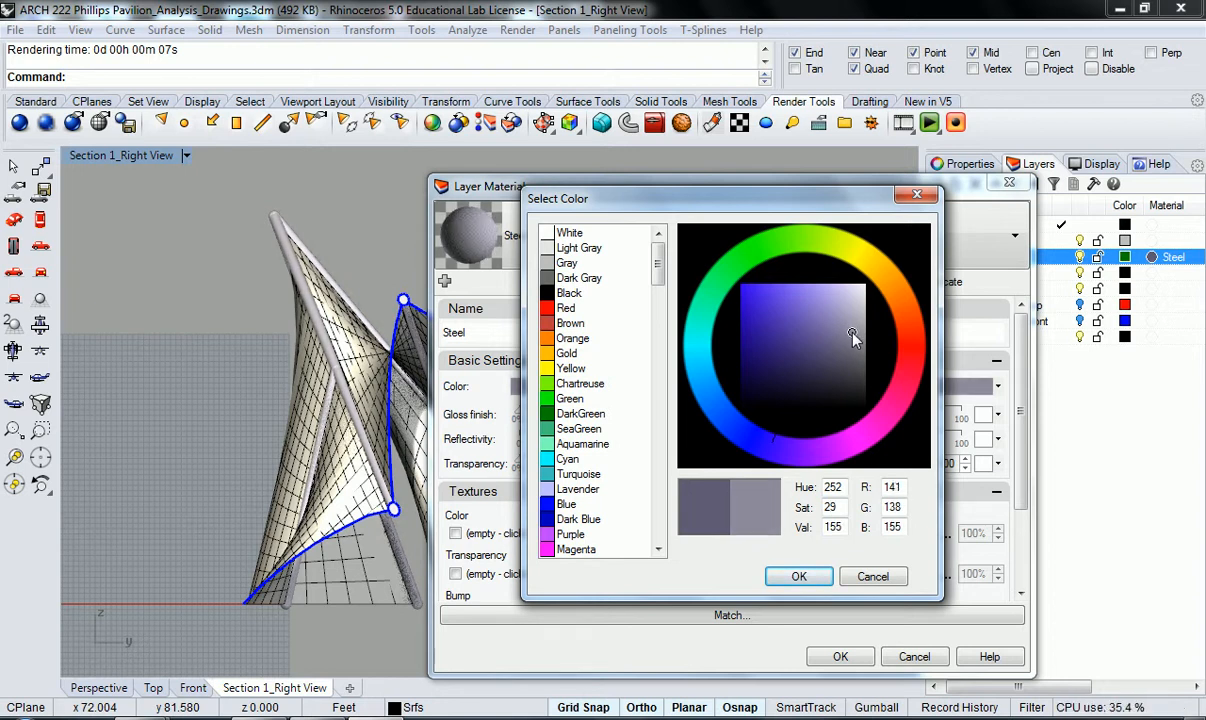
click(798, 575)
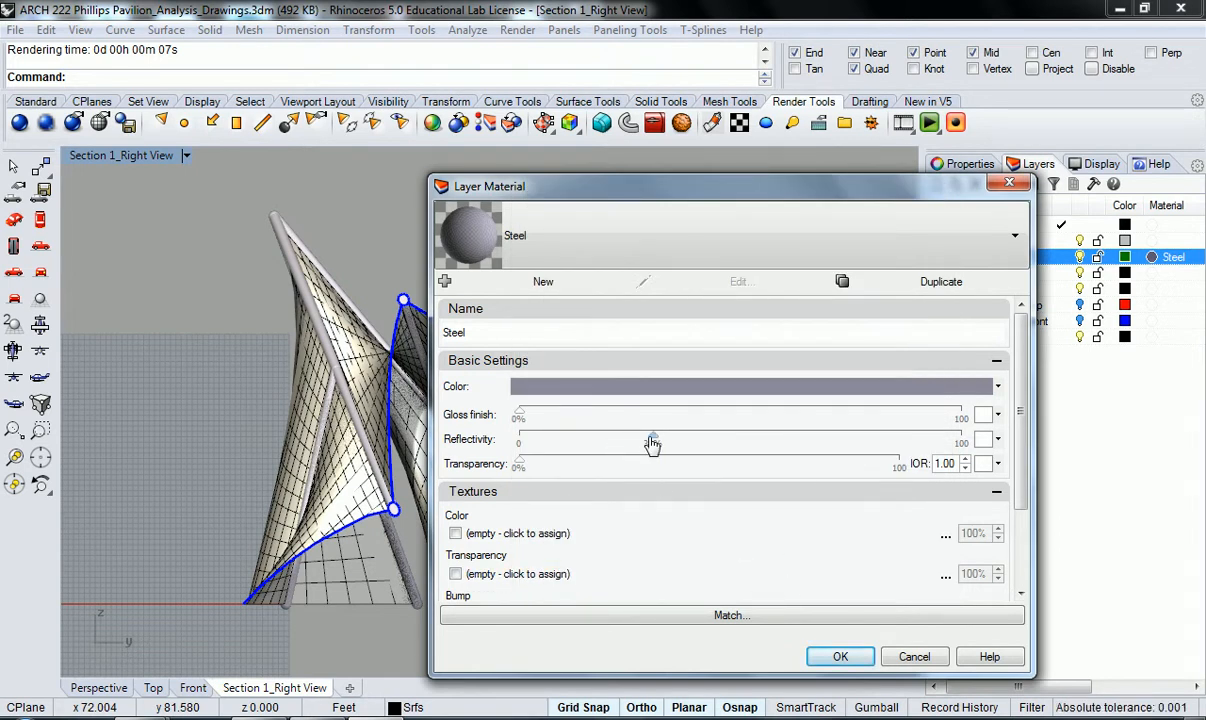
drag(654, 444, 784, 450)
drag(809, 452, 830, 452)
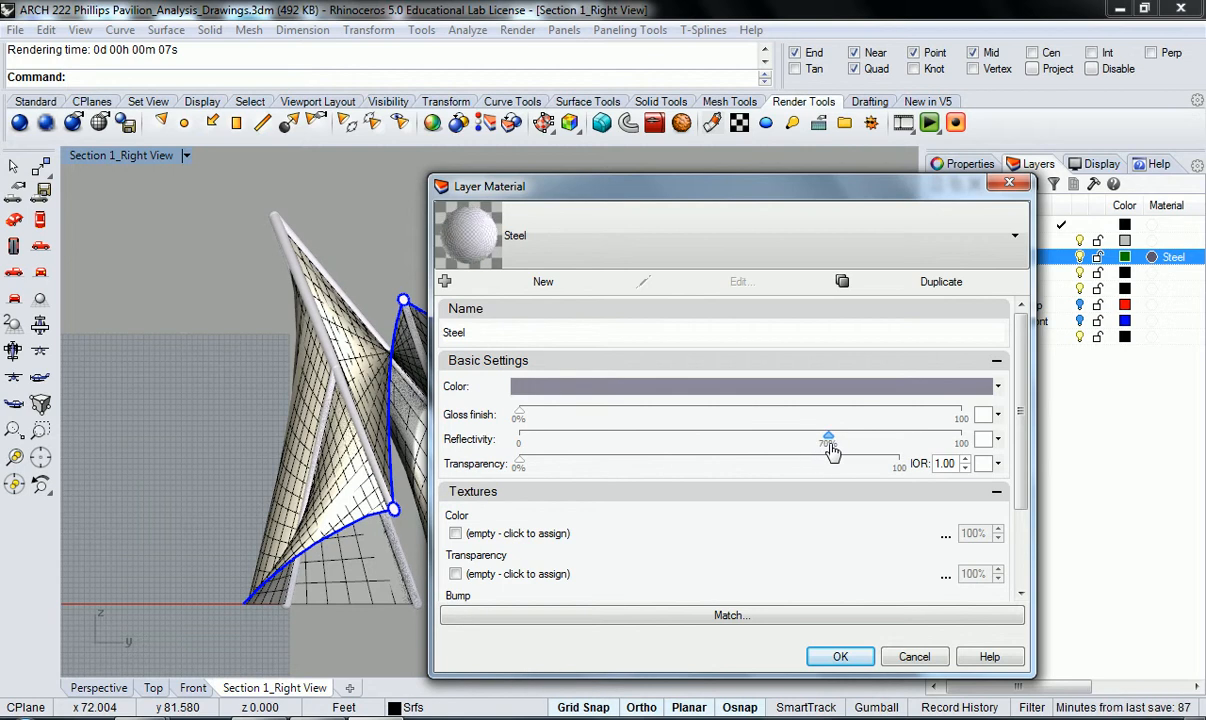
click(838, 657)
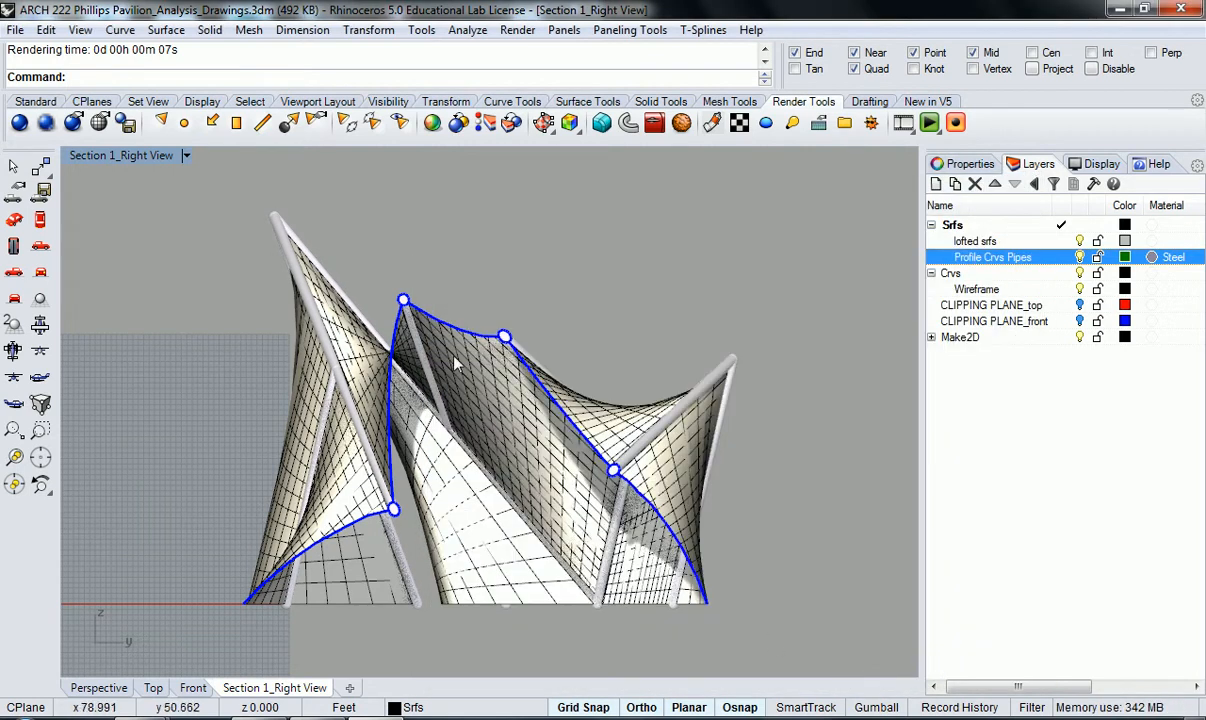
Step: Render the section view, examine the reflections on the steel pipes up close and overall, and close the render window
click(20, 122)
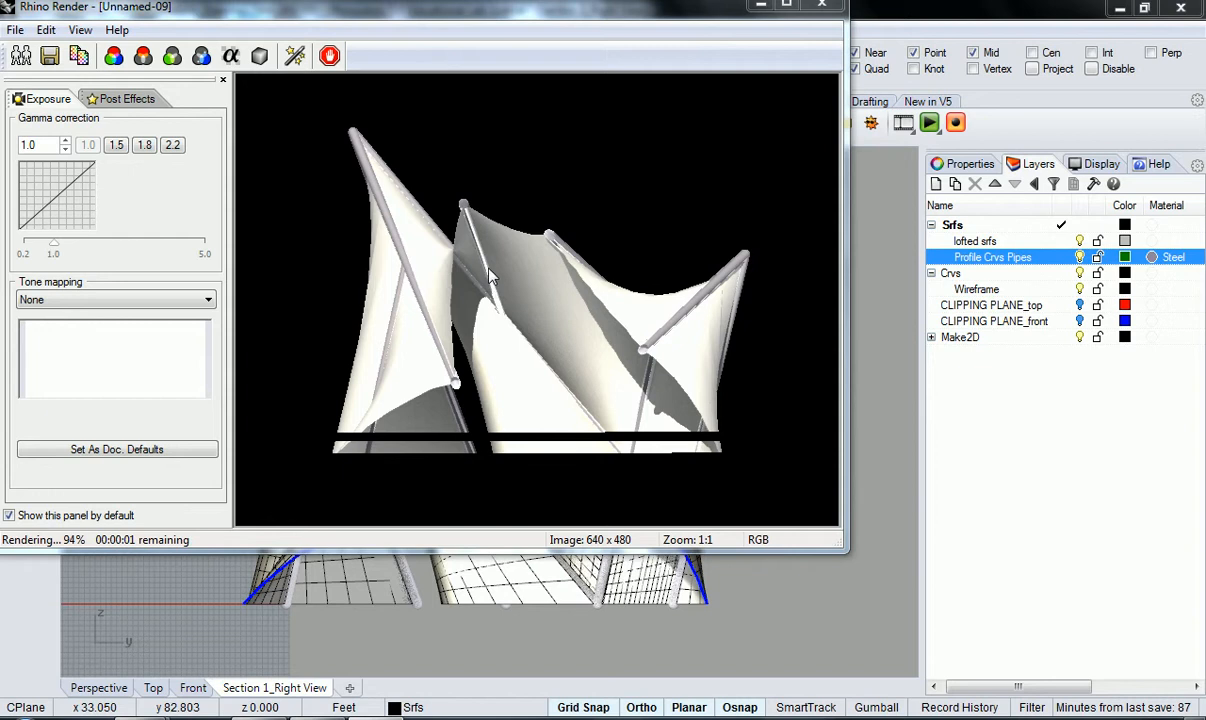
scroll(497, 290, up, 2)
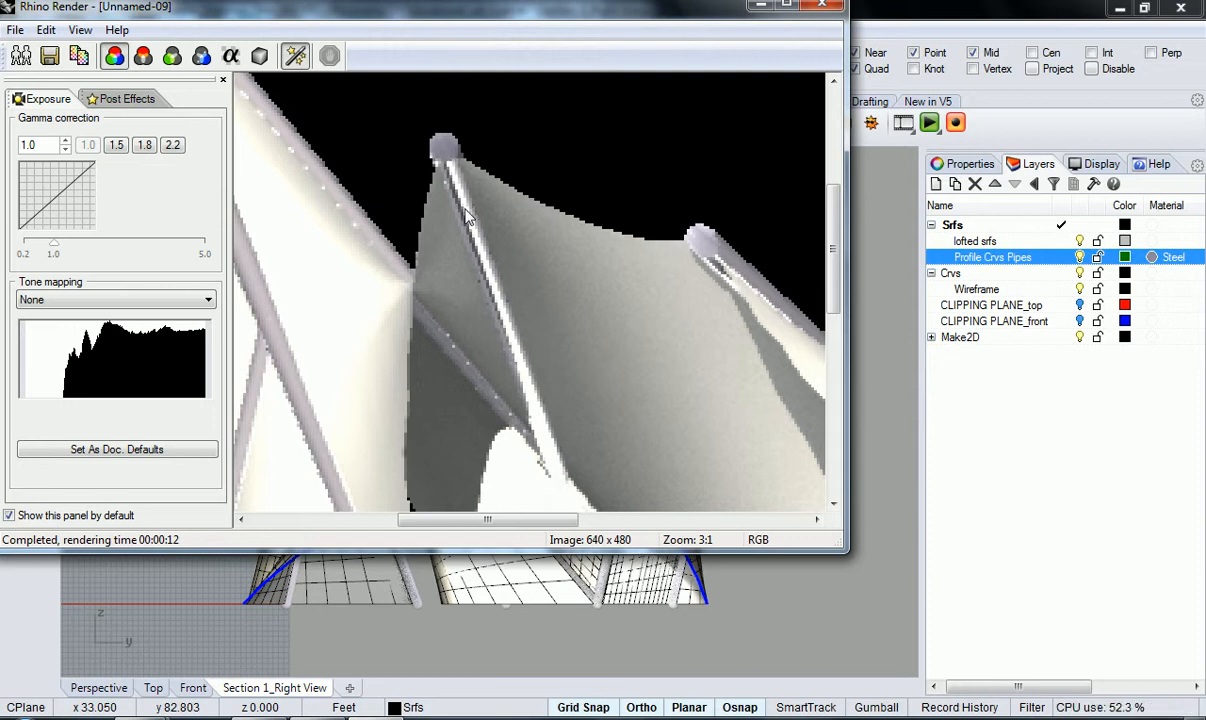
scroll(445, 210, down, 1)
scroll(505, 265, down, 1)
scroll(546, 242, up, 2)
scroll(565, 252, down, 1)
scroll(423, 326, down, 2)
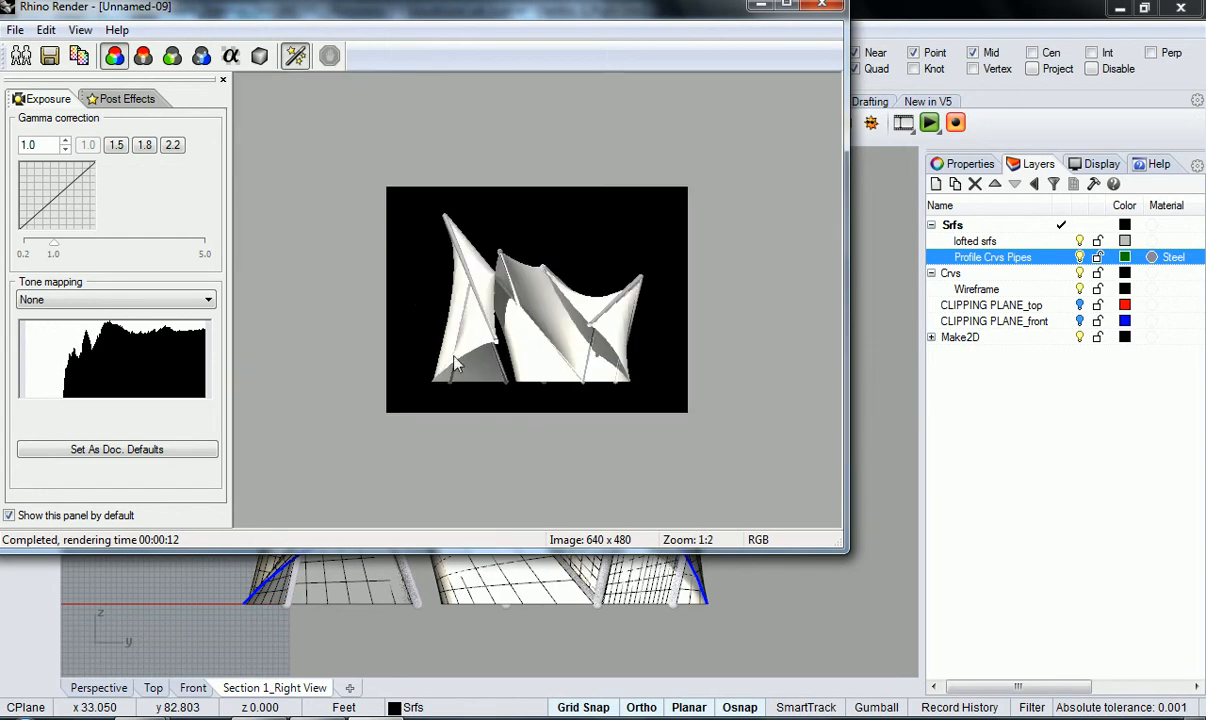
scroll(552, 304, up, 2)
scroll(521, 338, down, 1)
scroll(500, 300, up, 1)
scroll(488, 288, down, 1)
scroll(392, 282, up, 1)
scroll(392, 282, down, 1)
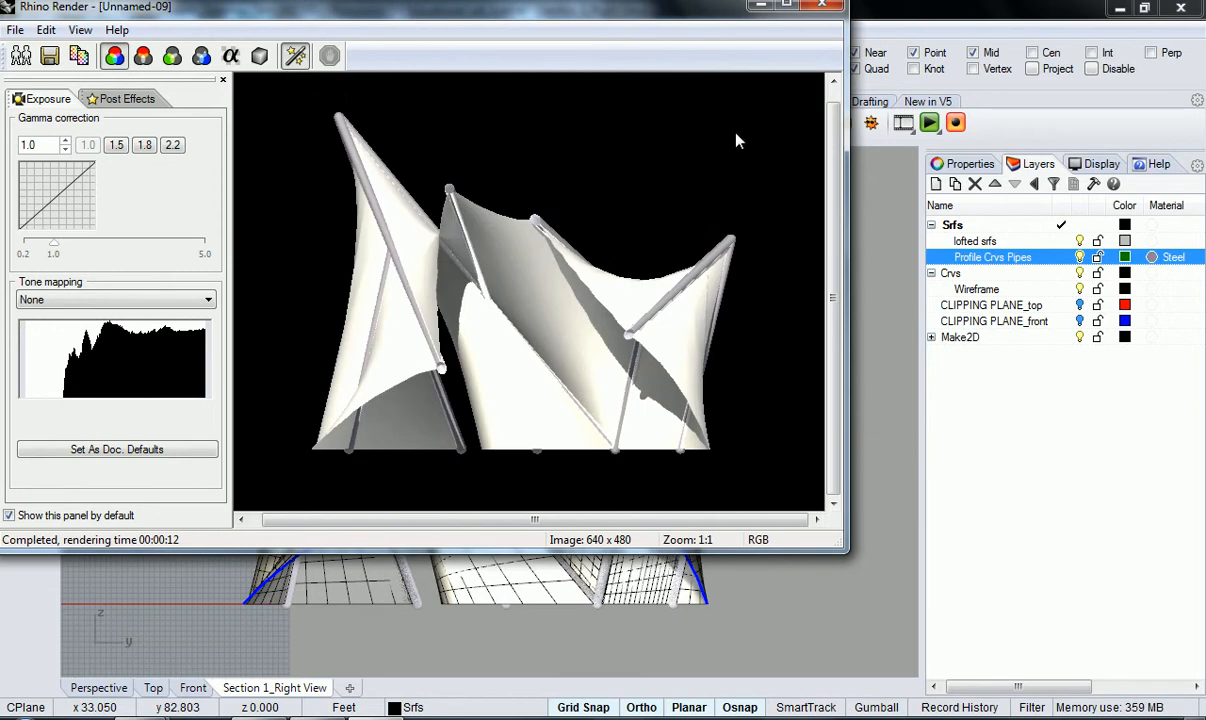
click(822, 5)
Step: Set the Steel material's reflectivity to 30%
click(1153, 258)
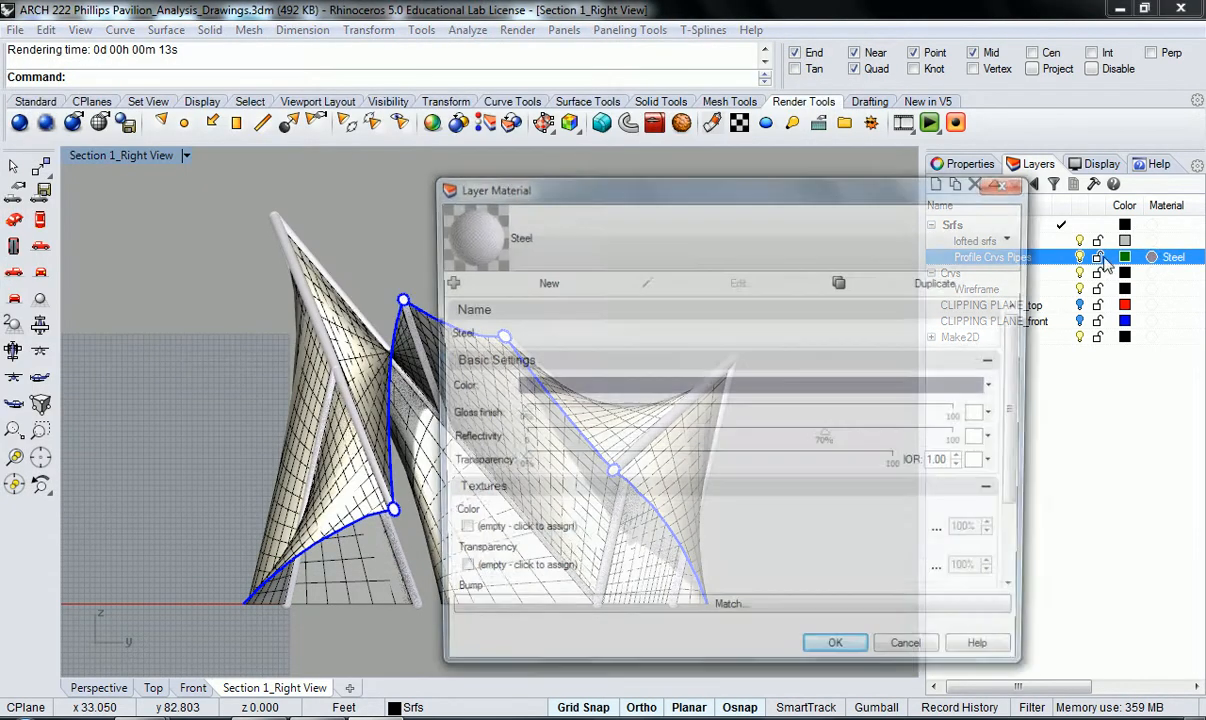
drag(828, 442, 652, 452)
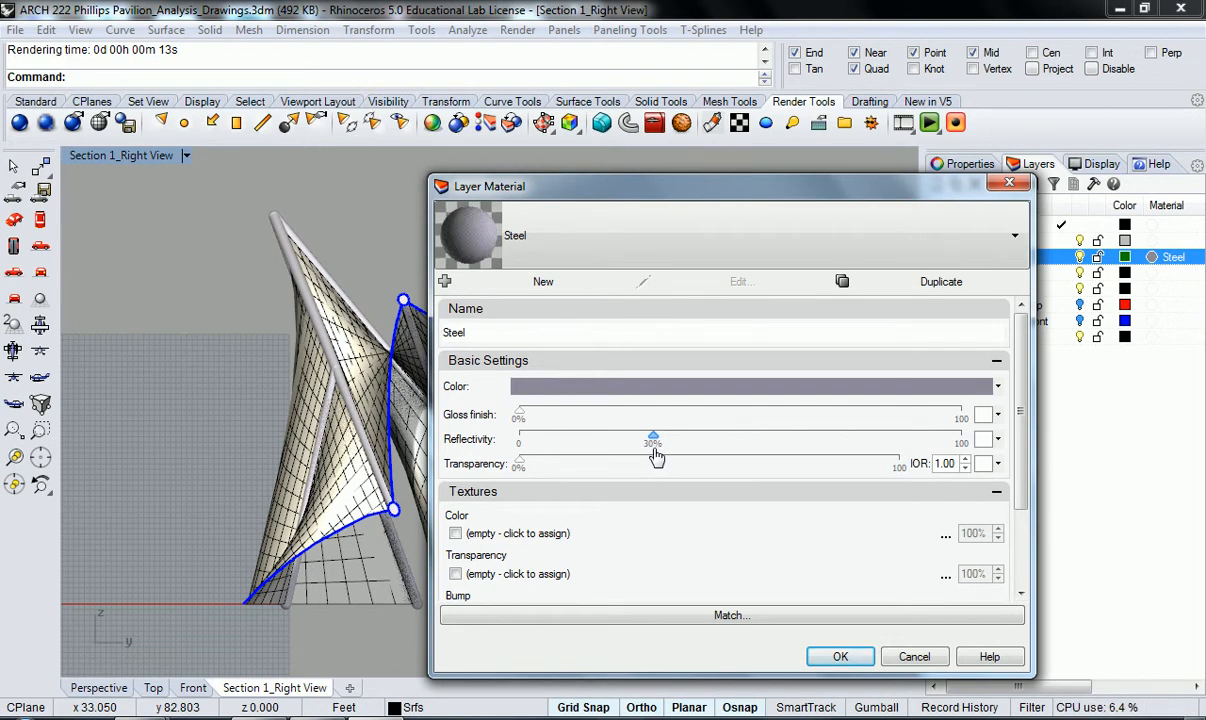
click(840, 657)
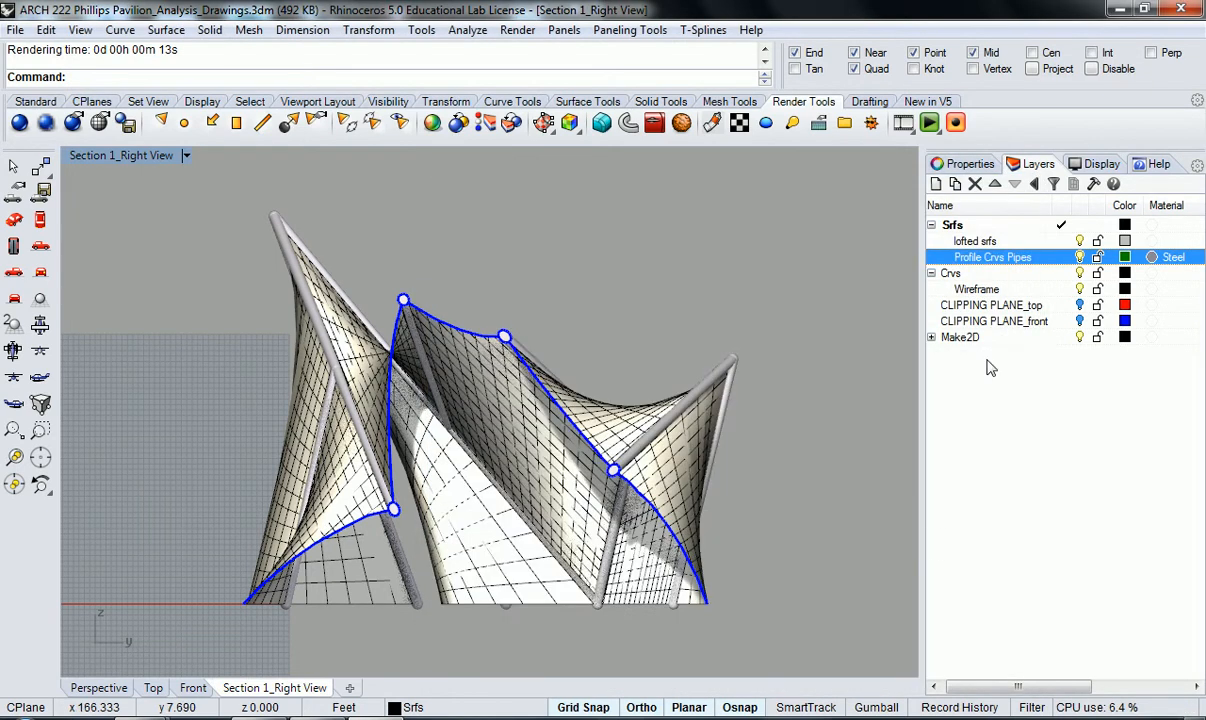
Step: Give the lofted srfs layer a new material with a pale cyan color of RGB 213, 240, 240
click(1080, 242)
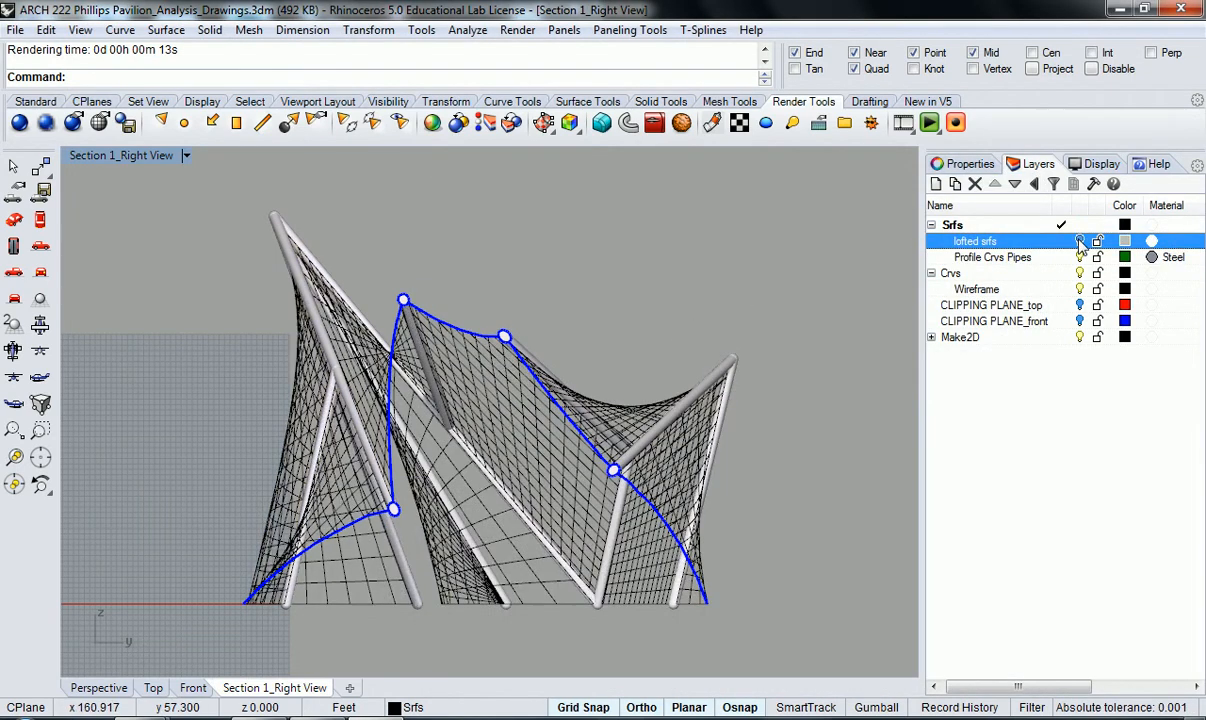
click(1080, 242)
click(1151, 241)
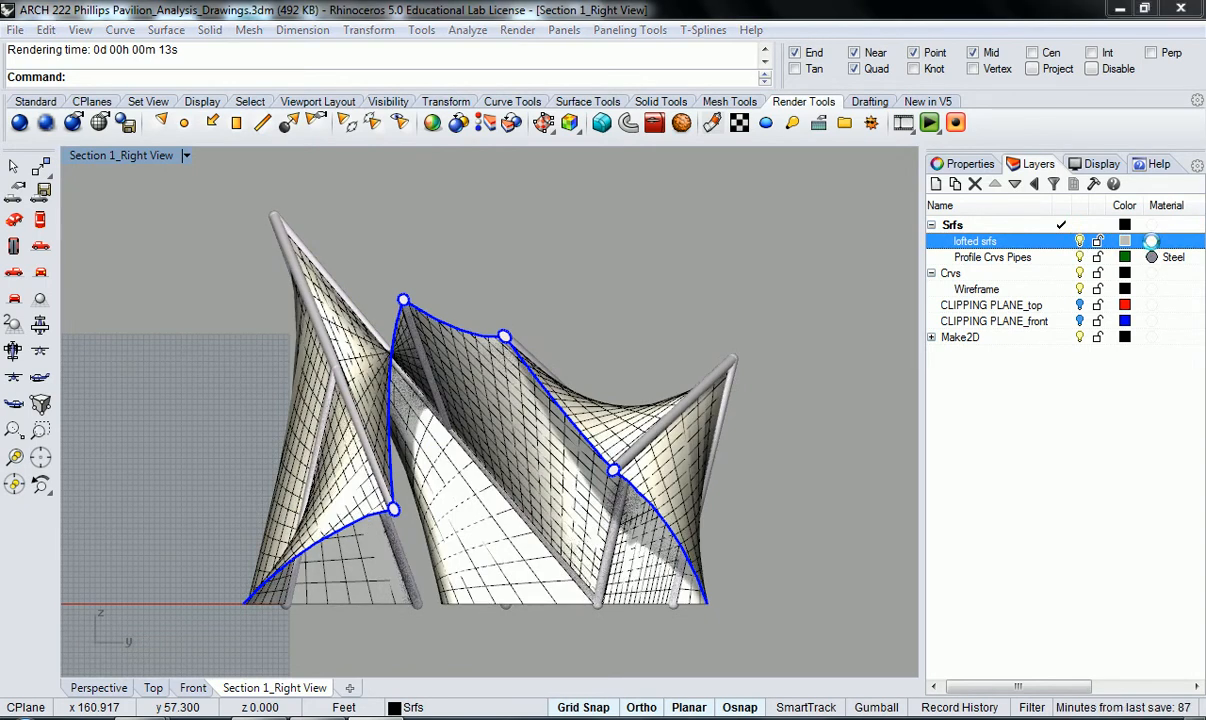
click(598, 388)
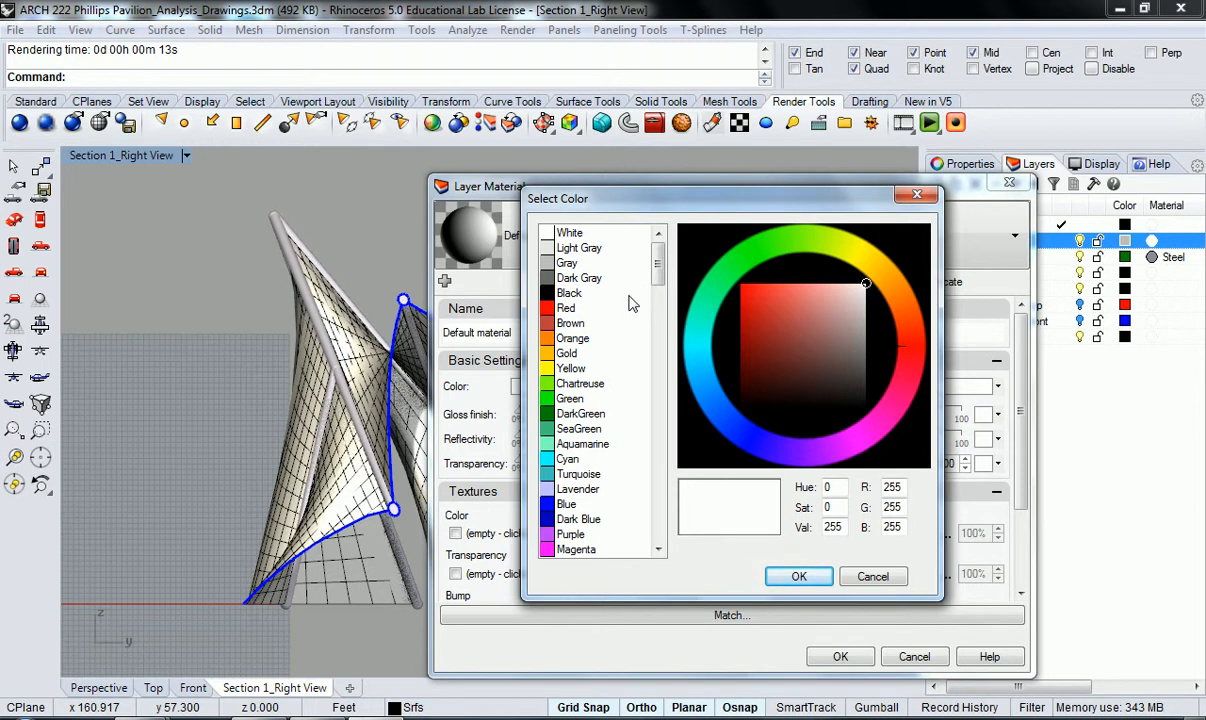
click(570, 458)
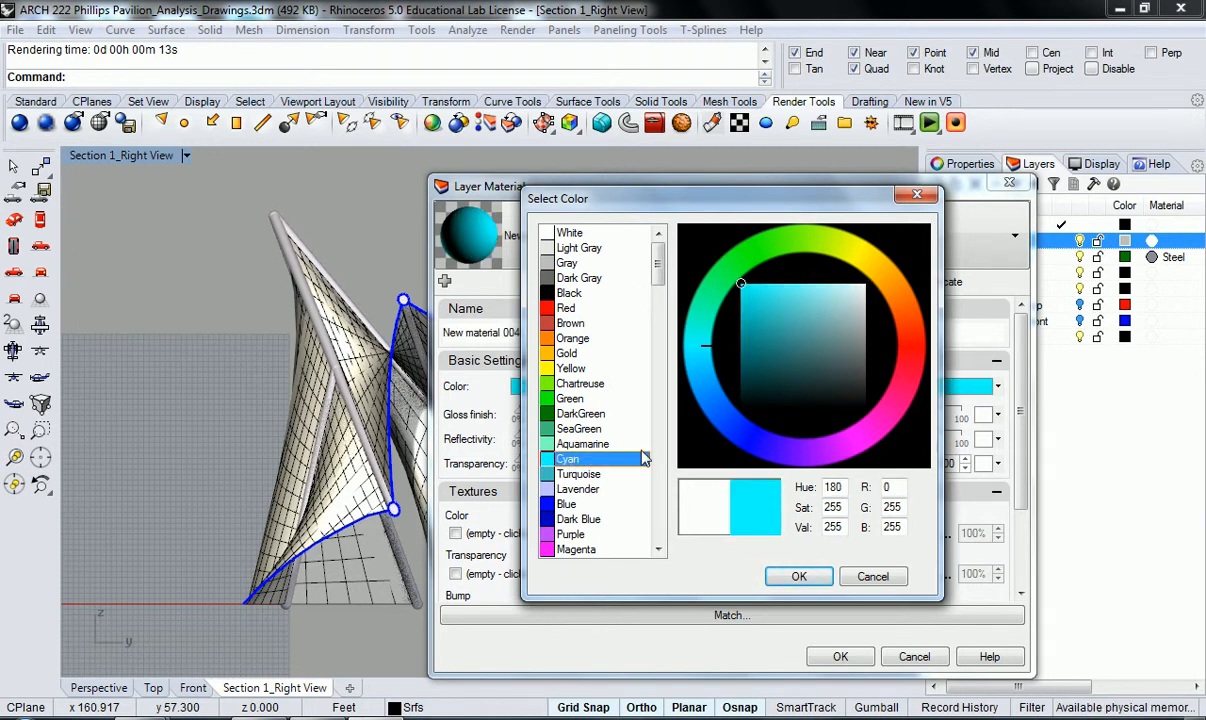
click(573, 475)
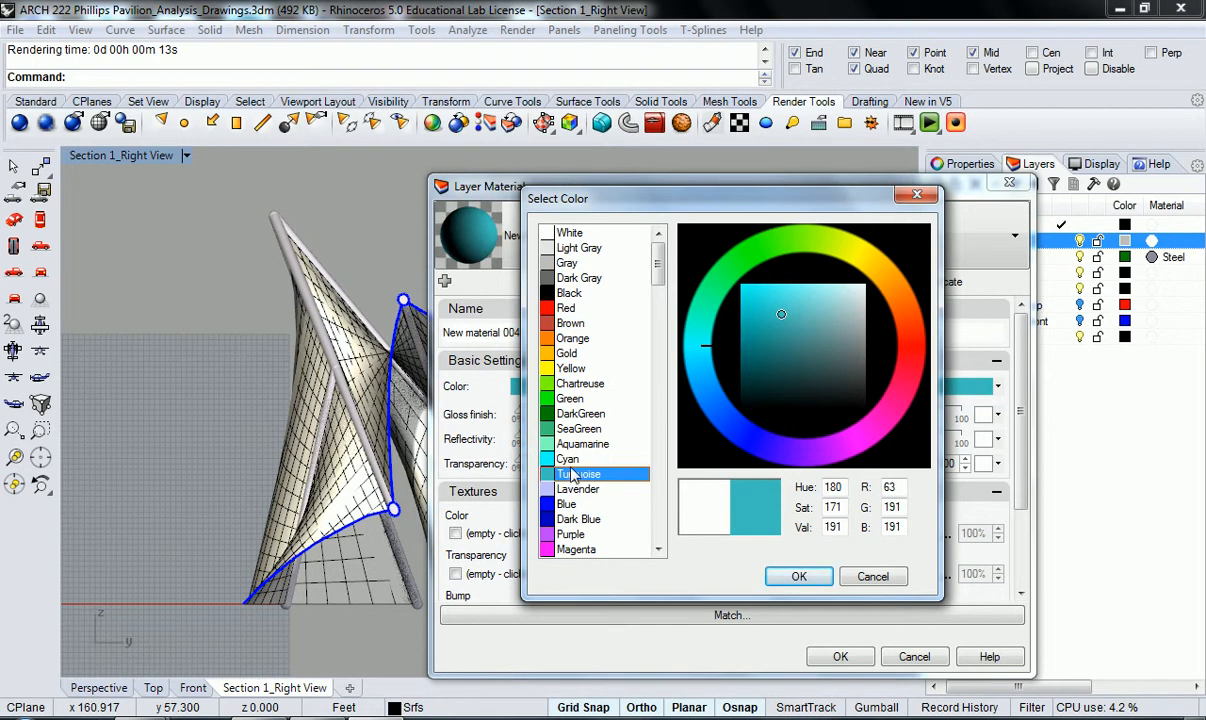
click(570, 459)
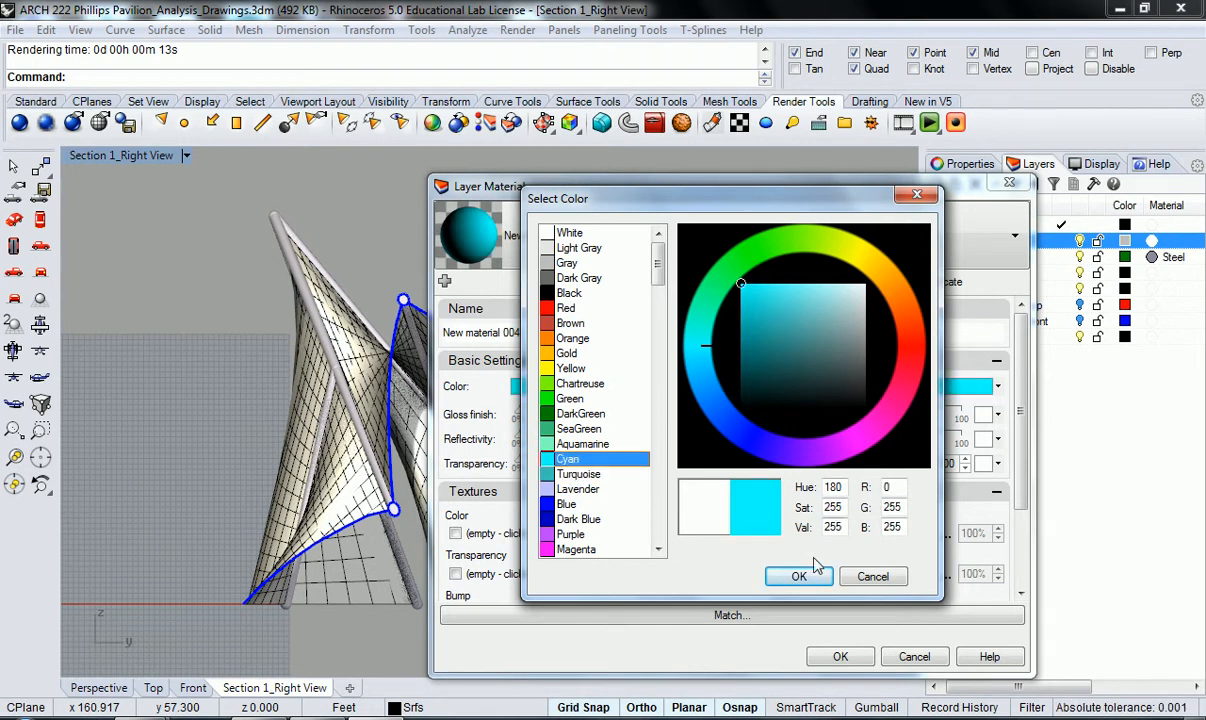
drag(741, 285, 852, 290)
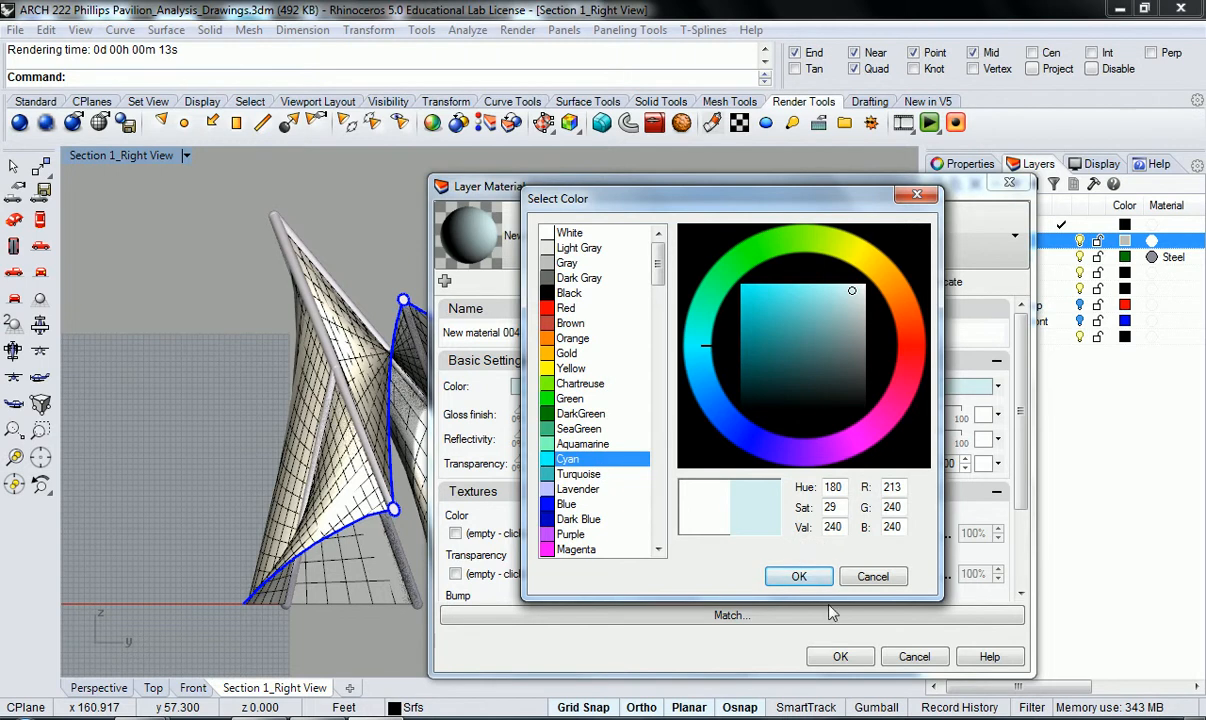
click(783, 575)
Step: Set the lofted surfaces' material to 65% transparency and 25% reflectivity and apply it to the layer
drag(519, 464, 767, 474)
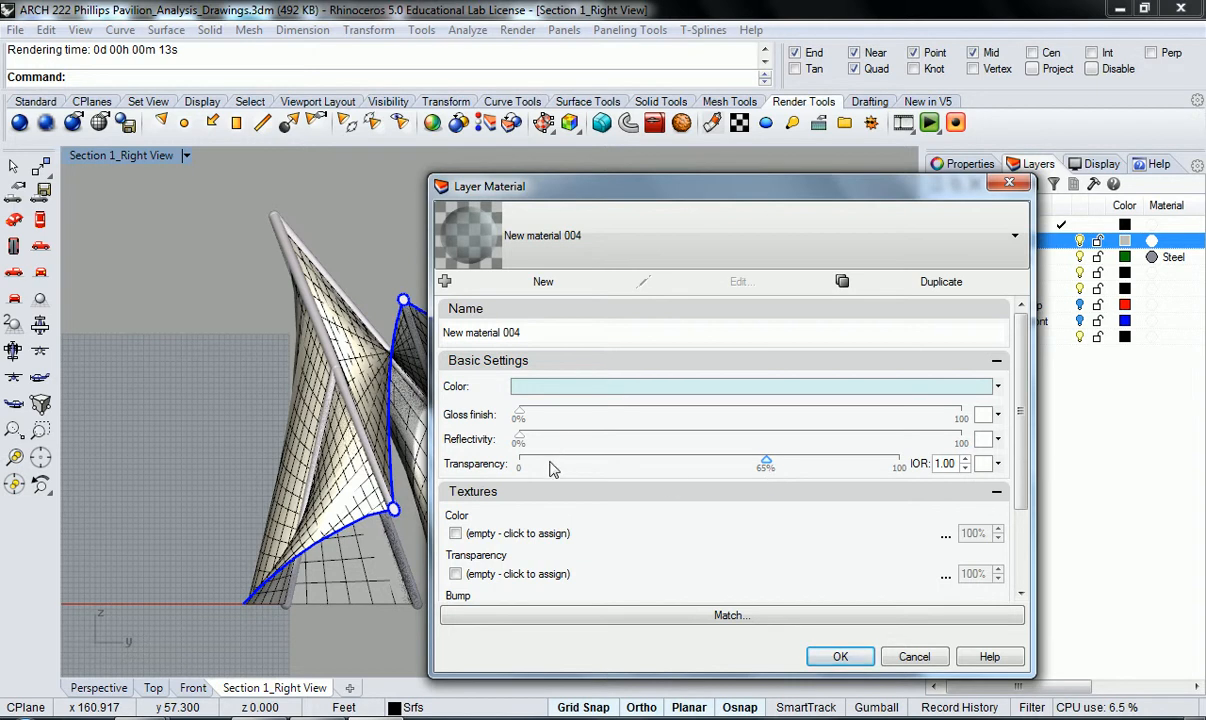
drag(521, 438, 634, 466)
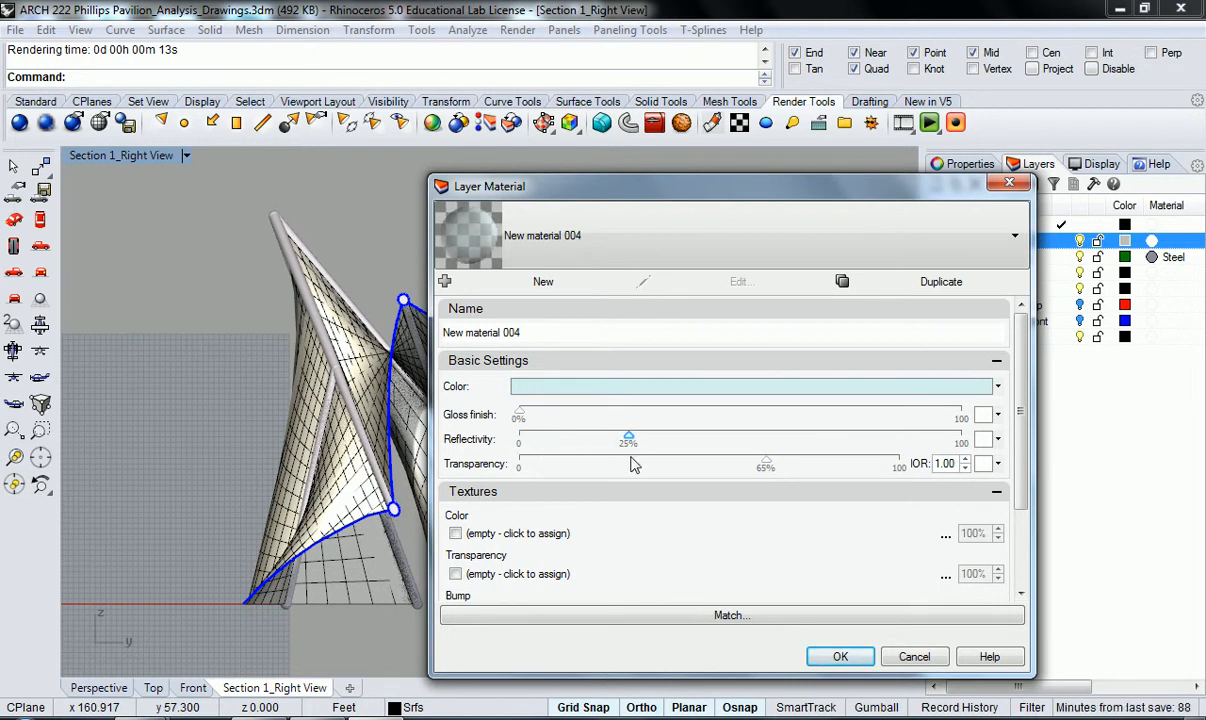
click(840, 656)
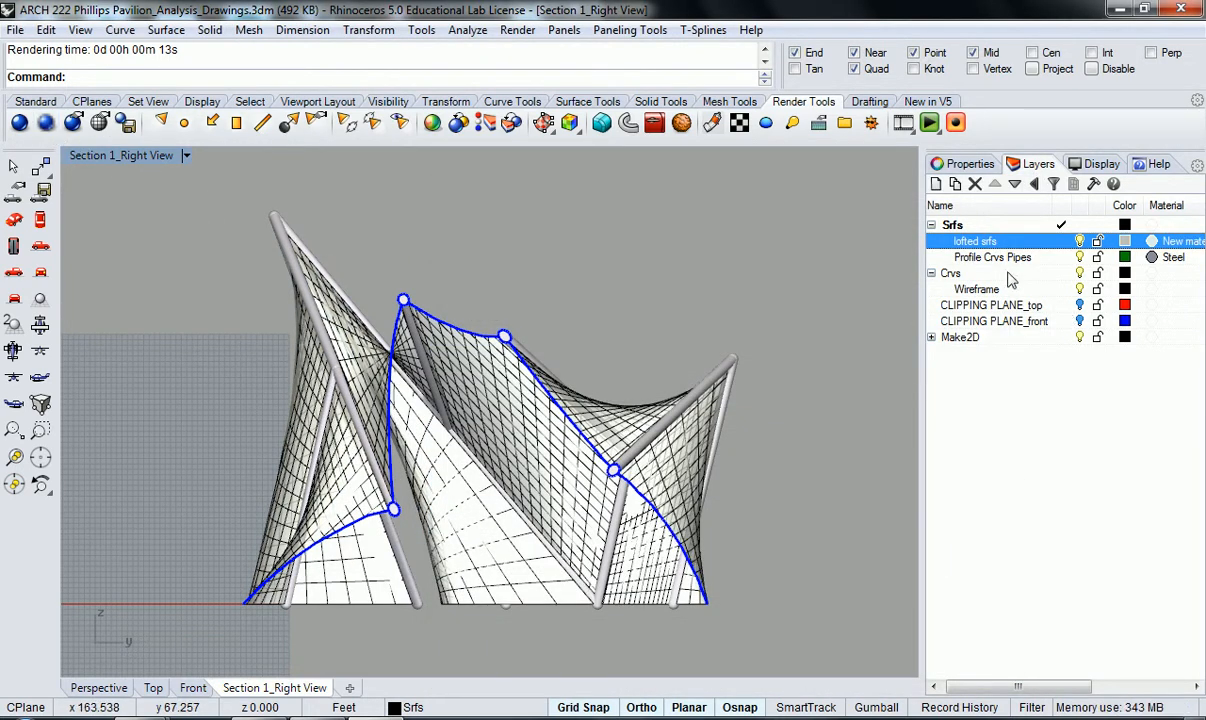
Step: Render the section view, examine the translucent lofted surfaces up close and overall, and close the render window
click(19, 122)
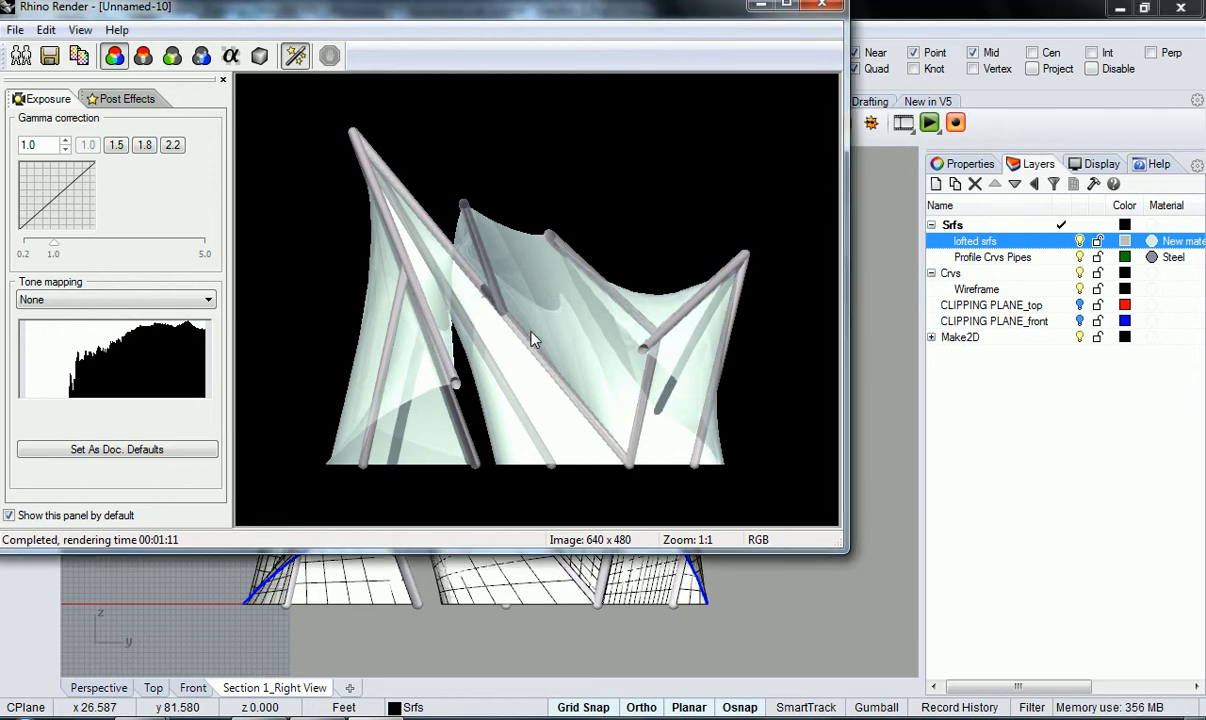
scroll(363, 208, up, 2)
scroll(363, 208, down, 2)
click(822, 5)
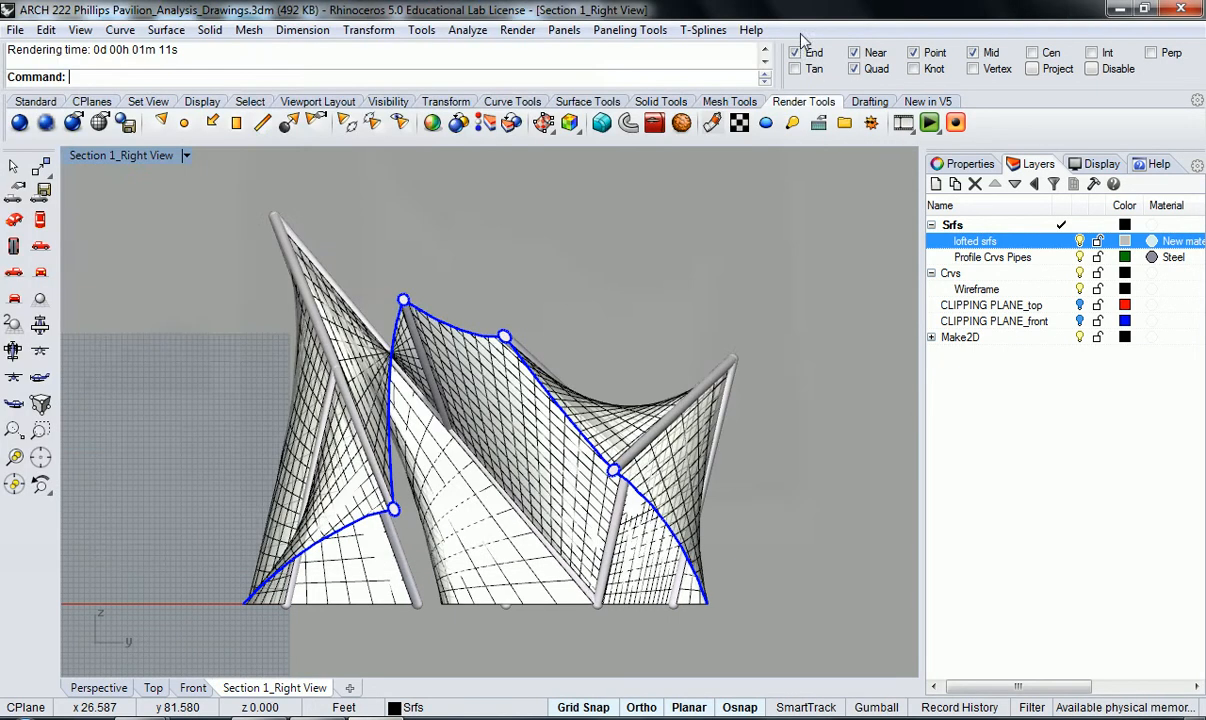
Step: Reset the lofted surfaces' material to 0% transparency and 0% reflectivity
click(1166, 250)
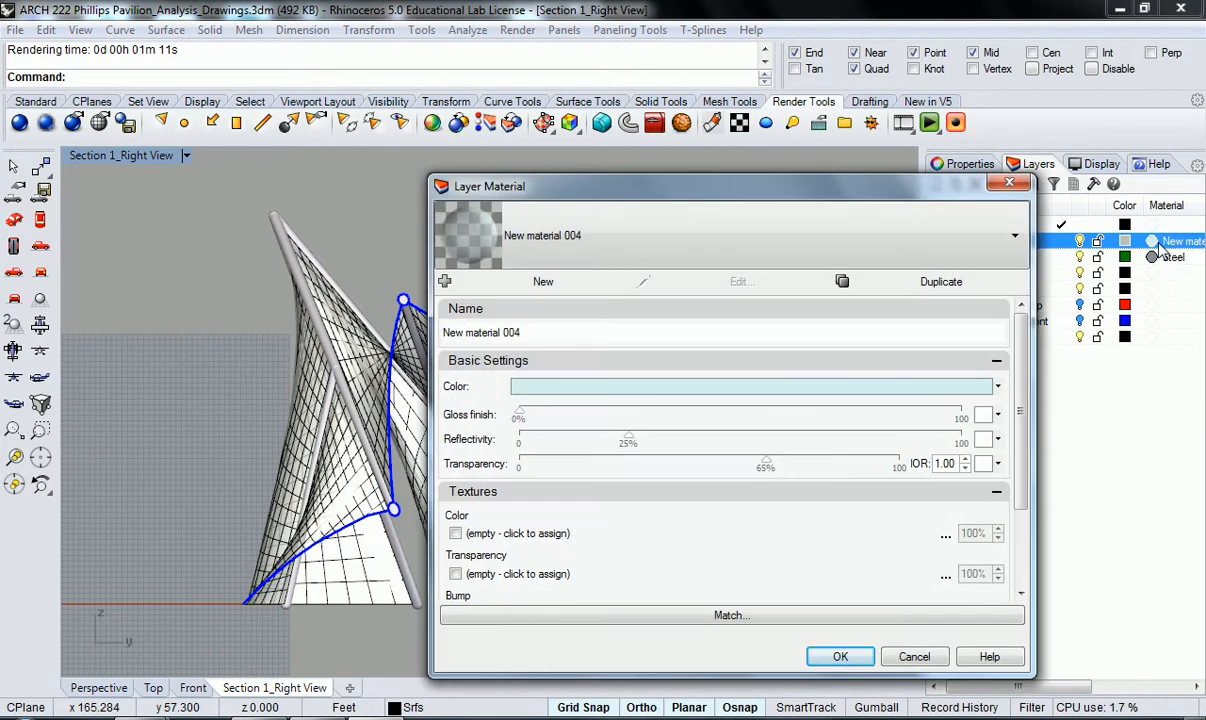
drag(770, 466, 495, 477)
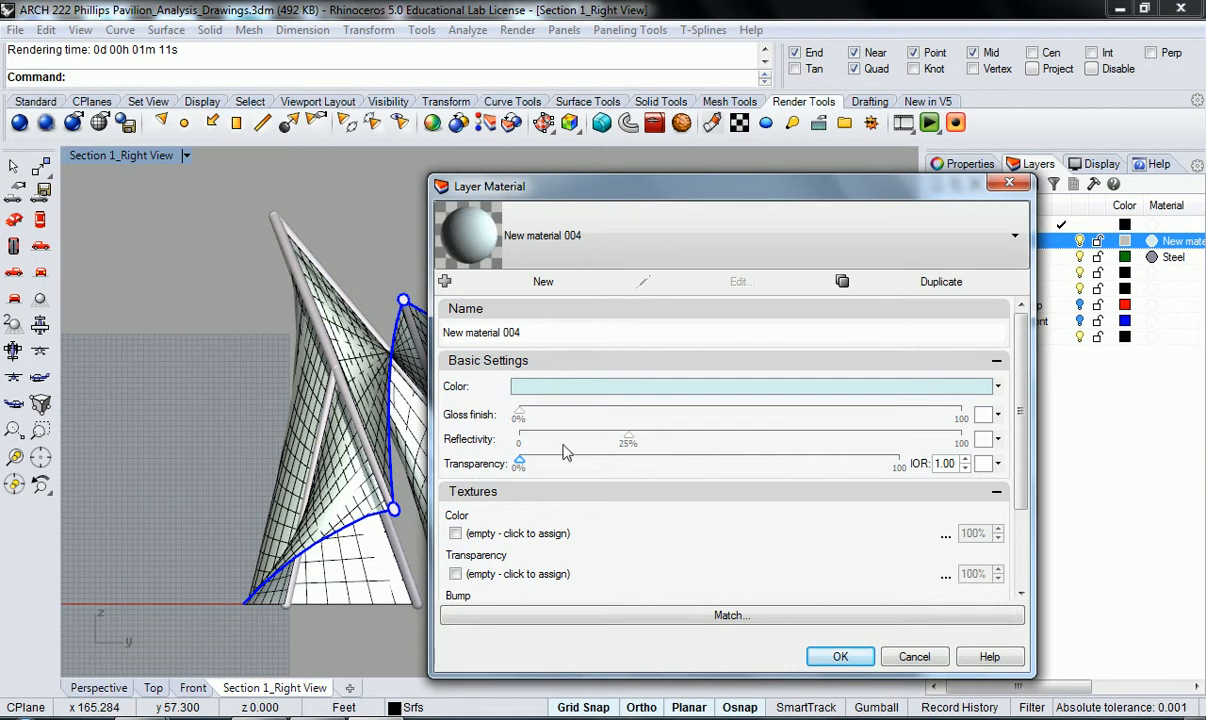
drag(628, 439, 472, 420)
Step: Change the lofted surfaces' material color to a medium gray of RGB 169, 169, 169
click(557, 398)
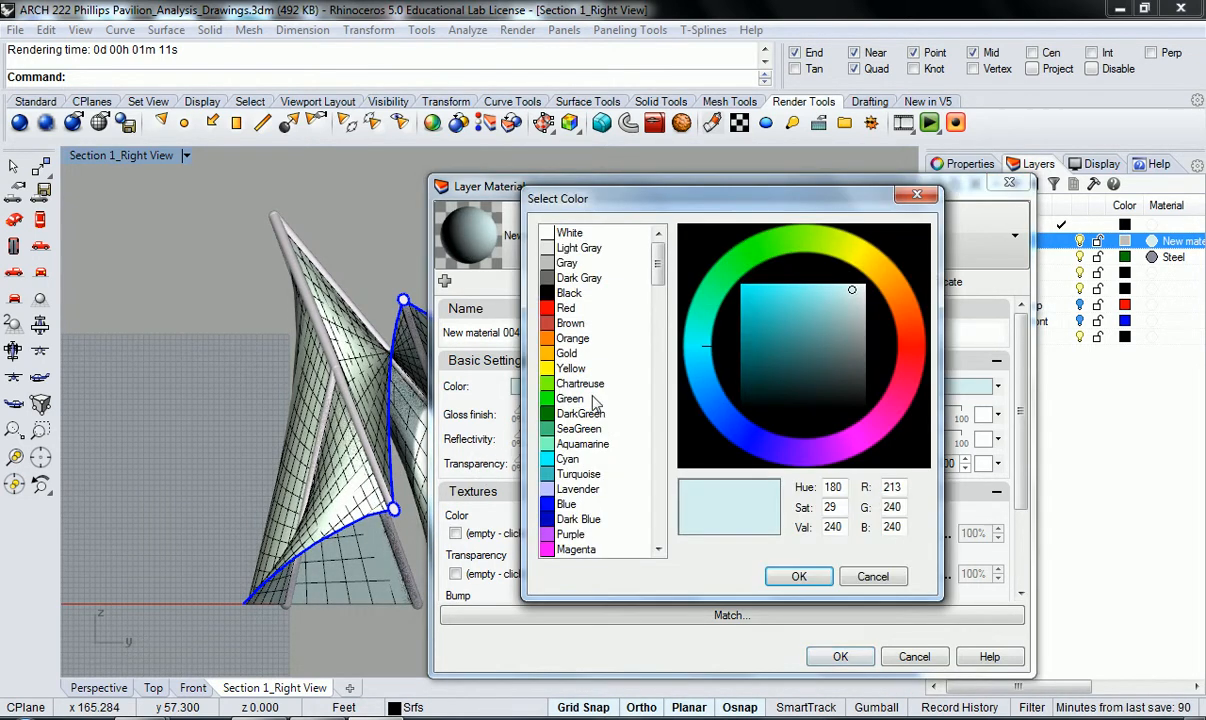
click(560, 262)
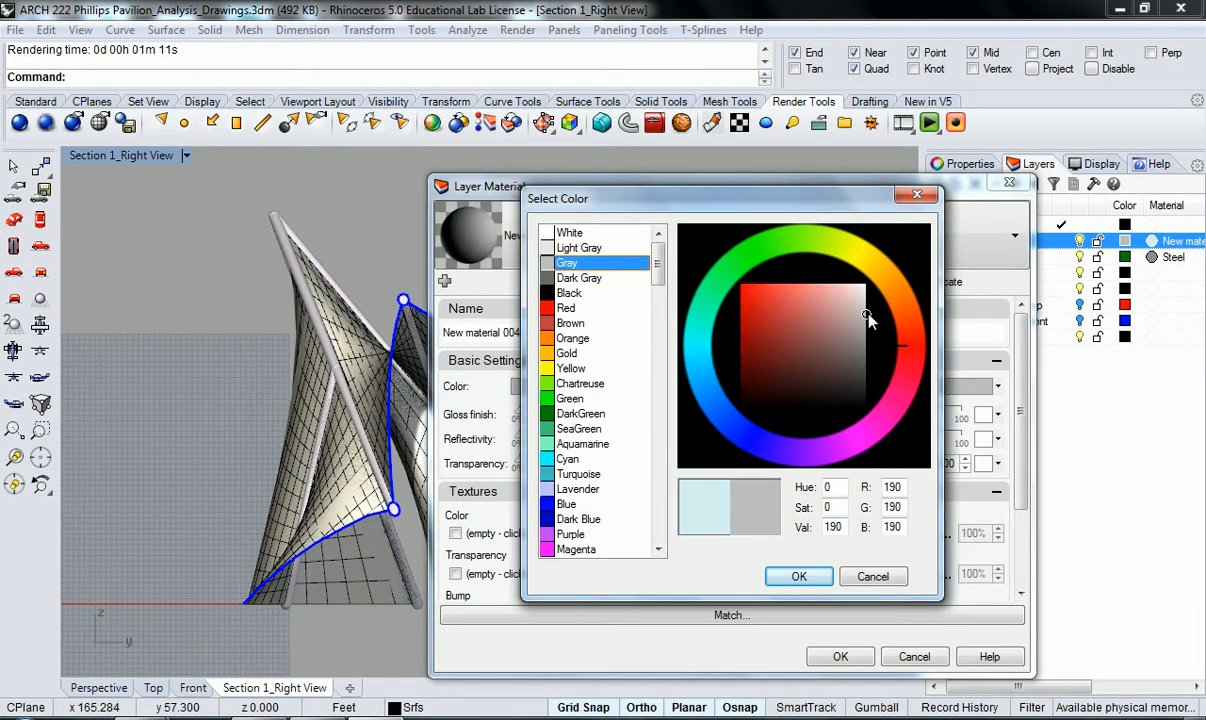
drag(867, 318, 870, 333)
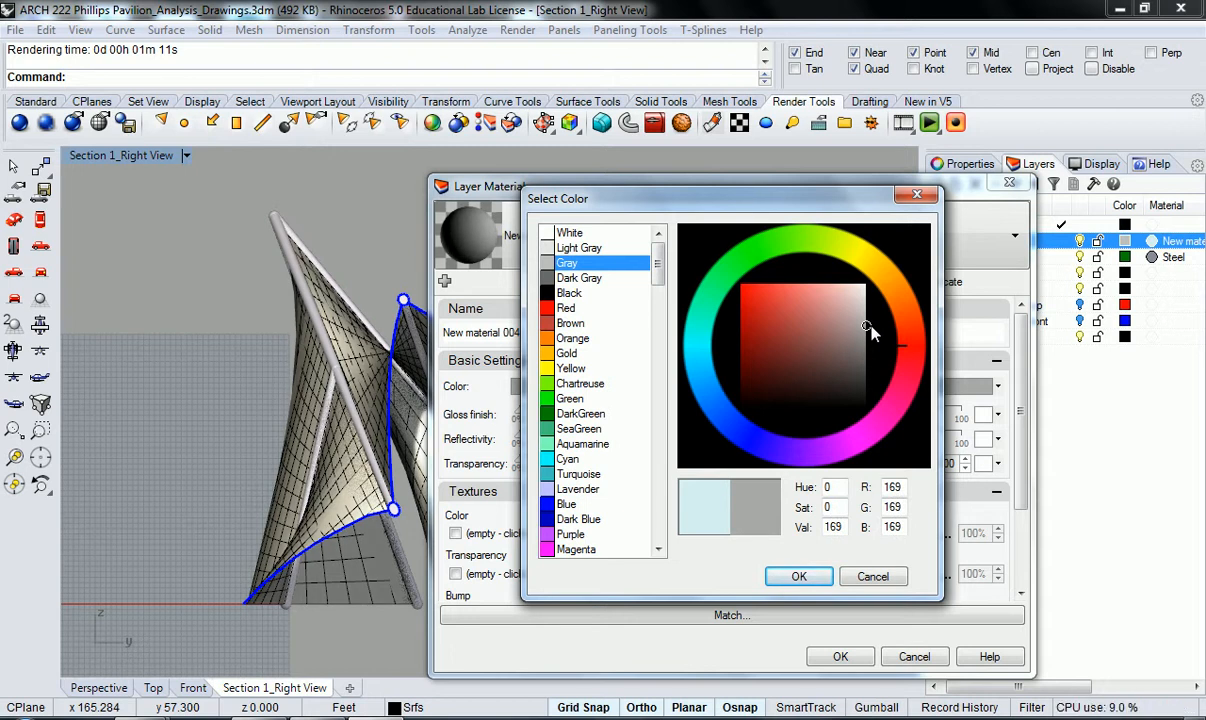
click(799, 576)
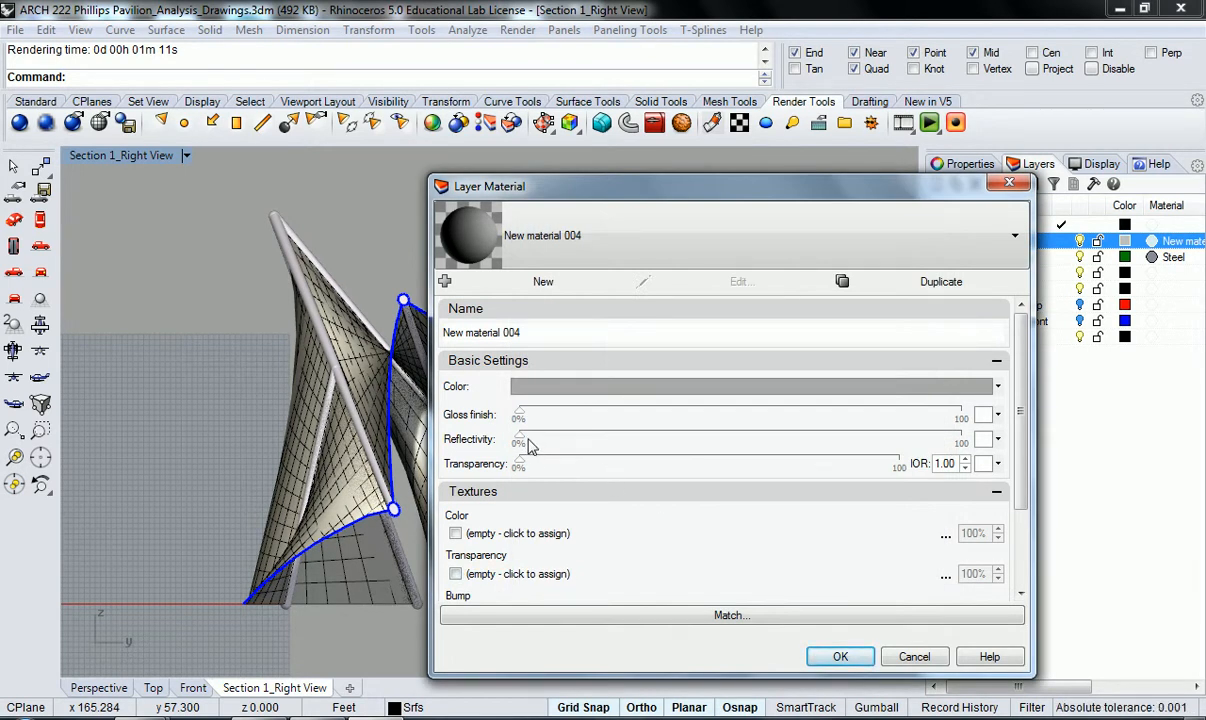
Step: Set the lofted surfaces' material reflectivity to 5% and apply the material changes to the layer
drag(527, 443, 550, 451)
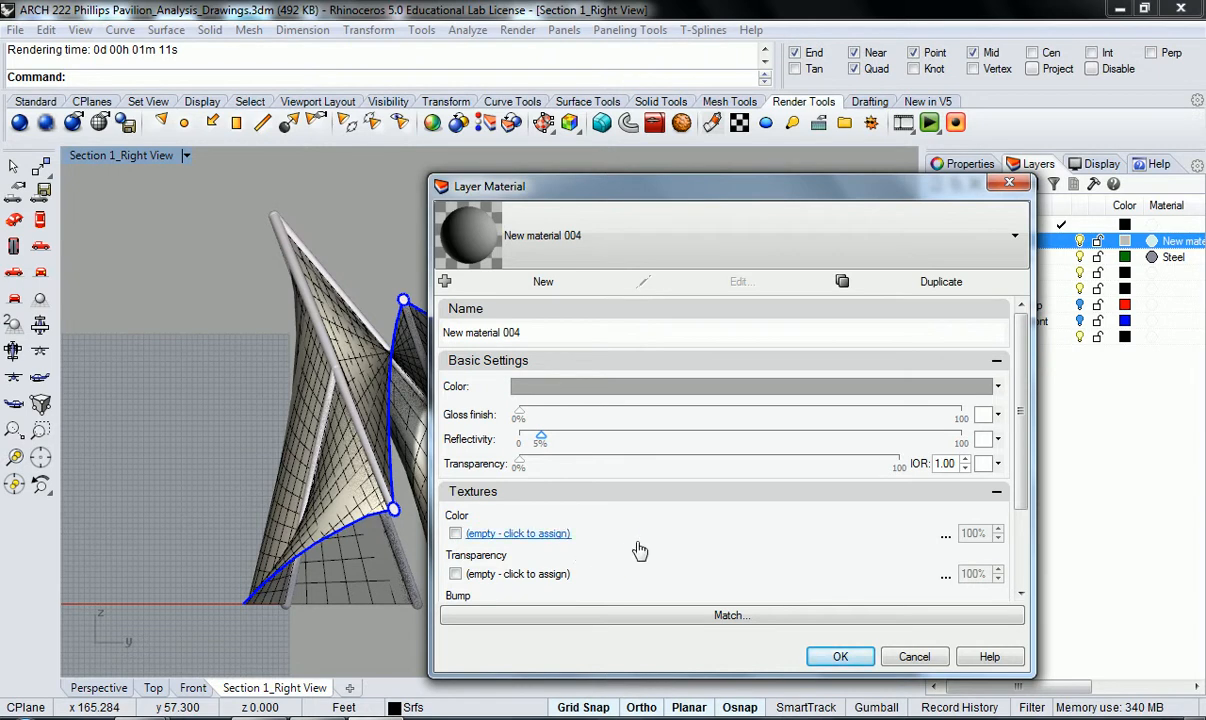
scroll(1024, 463, down, 1)
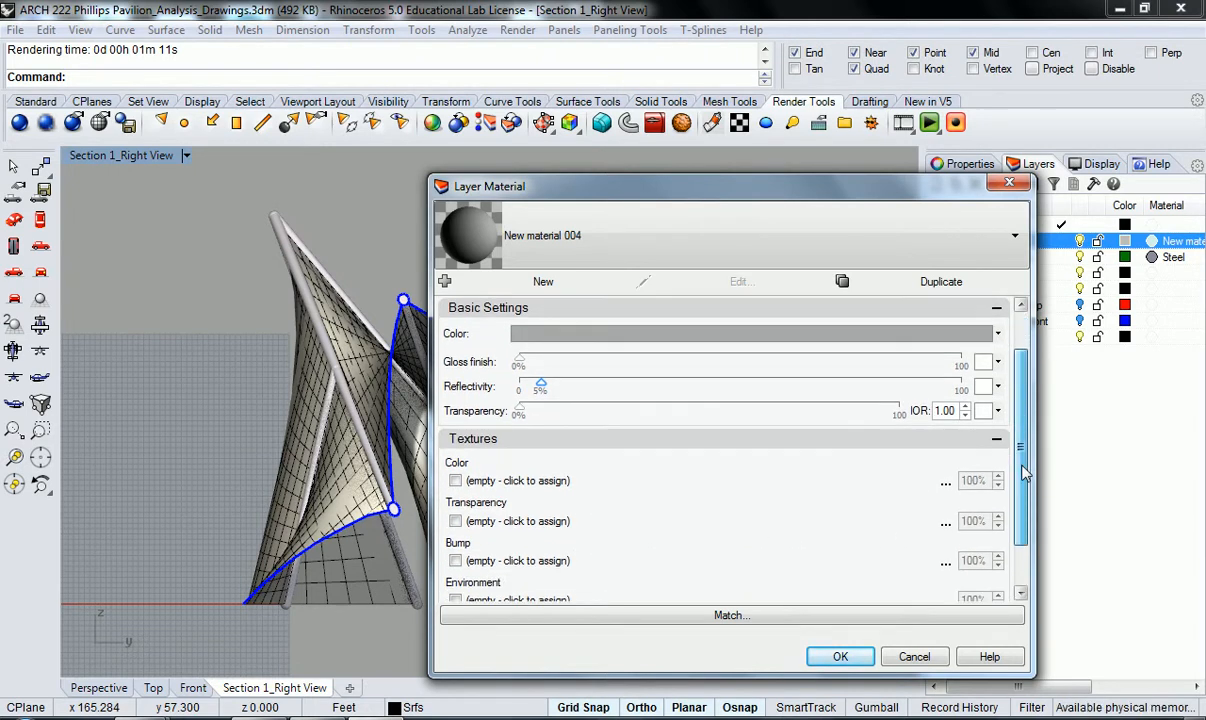
scroll(1024, 463, down, 3)
click(840, 656)
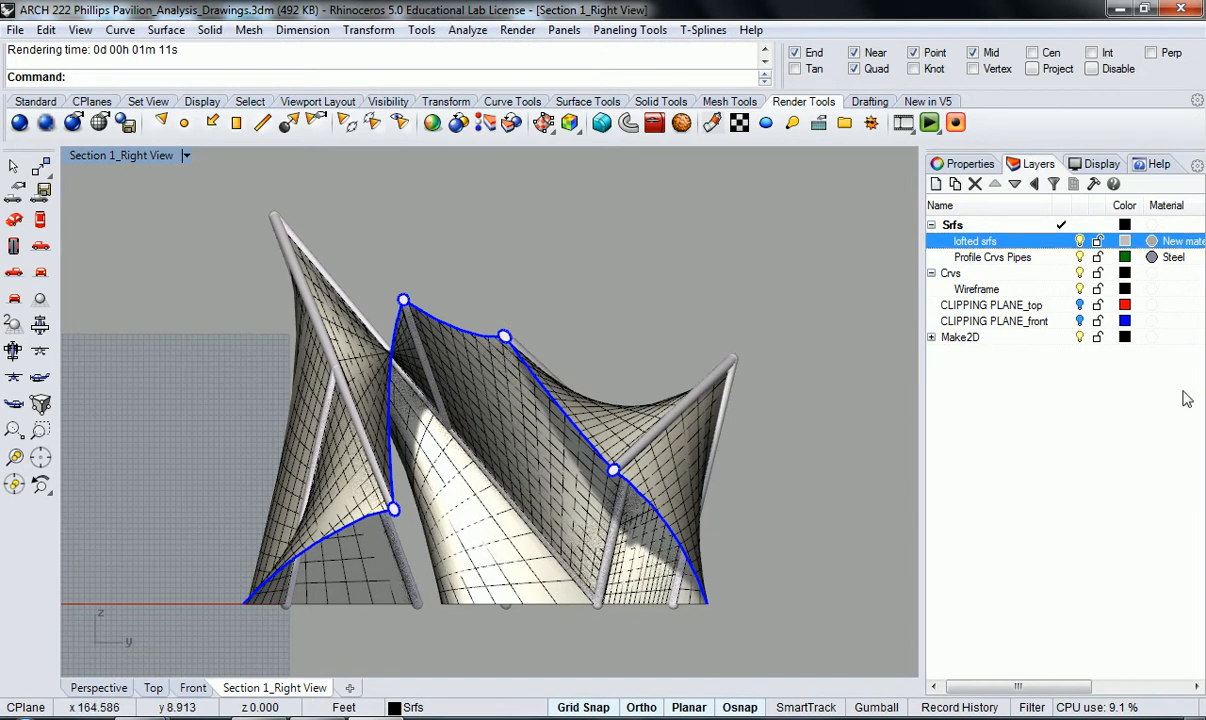
Step: Render the section view, dismiss the software update notification, and examine the opaque gray surfaces up close and overall
click(19, 122)
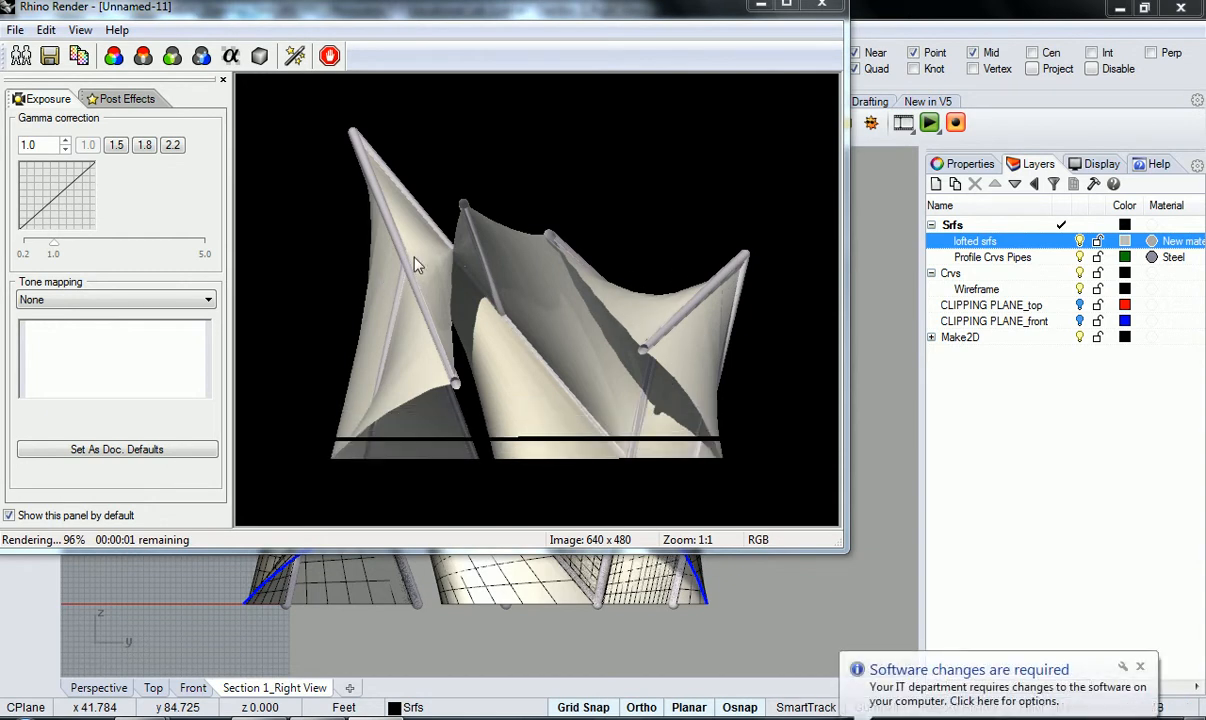
click(1140, 666)
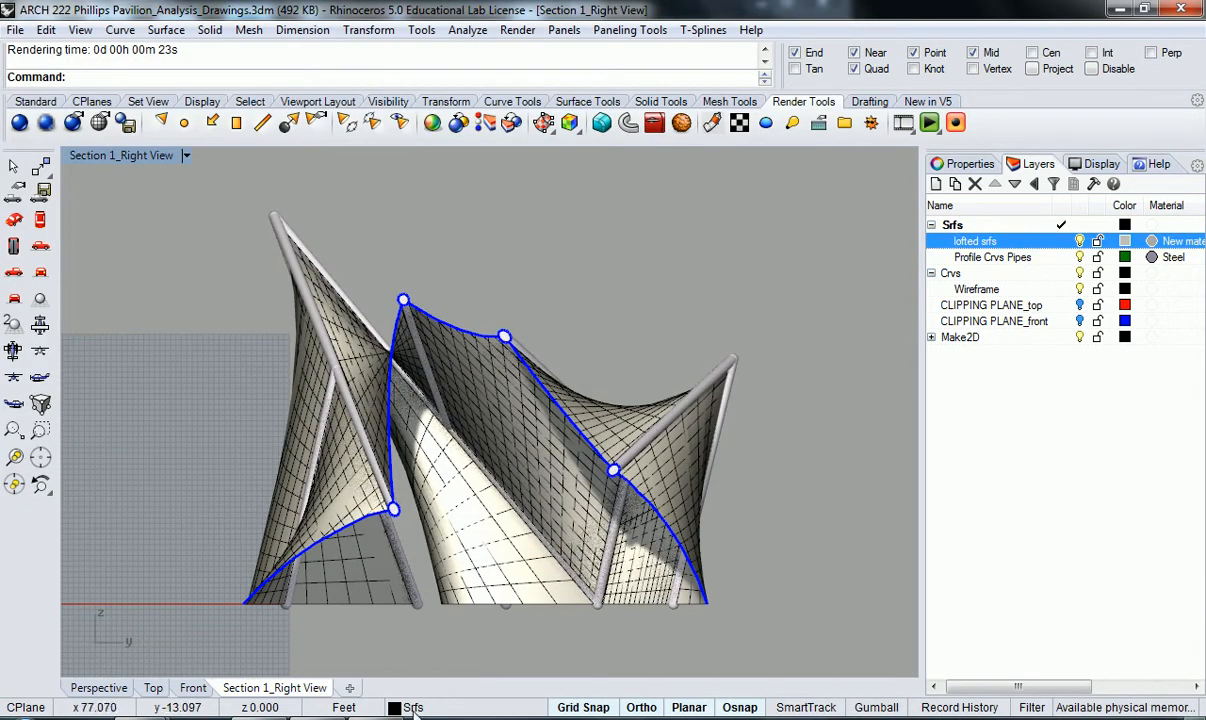
key(alt+Tab)
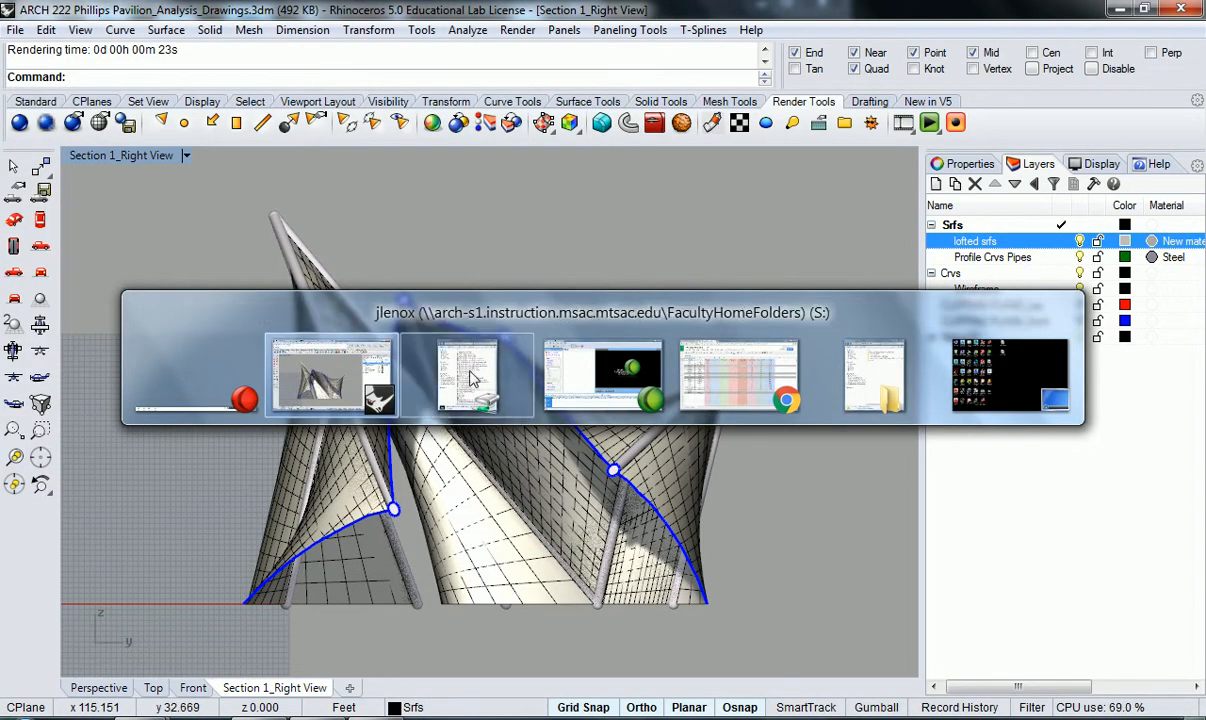
click(342, 397)
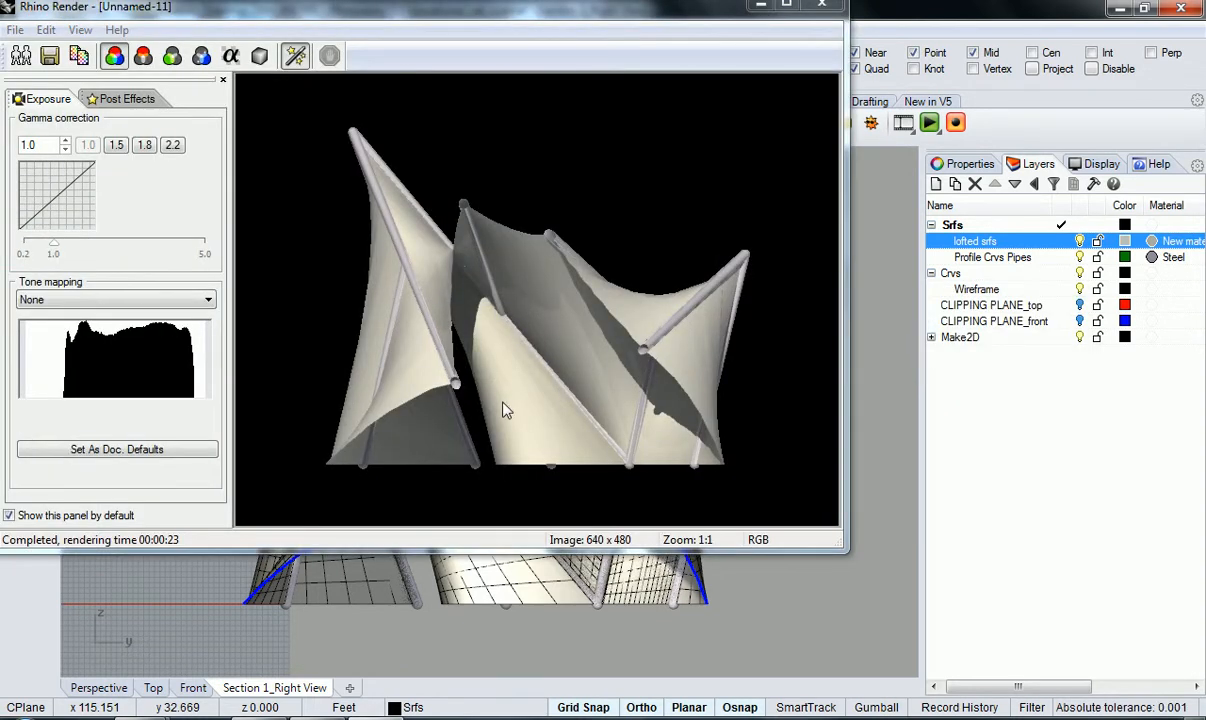
scroll(515, 315, up, 2)
scroll(518, 318, down, 2)
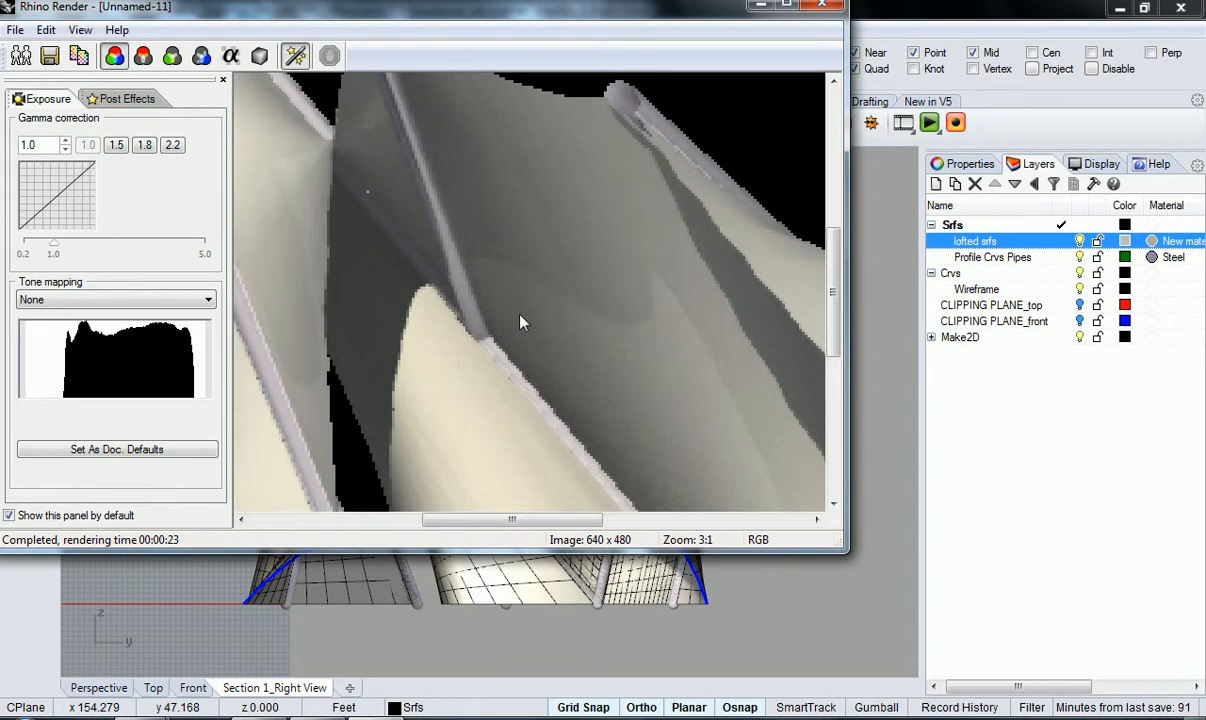
scroll(525, 355, up, 1)
scroll(545, 345, down, 1)
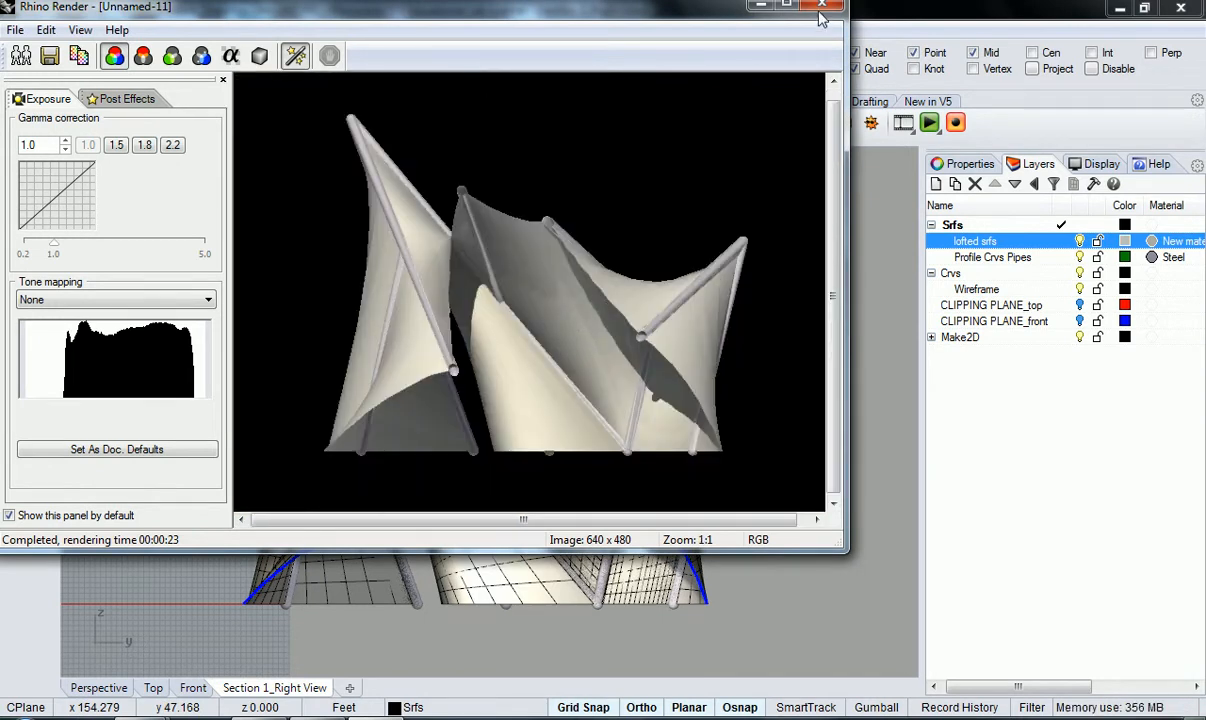